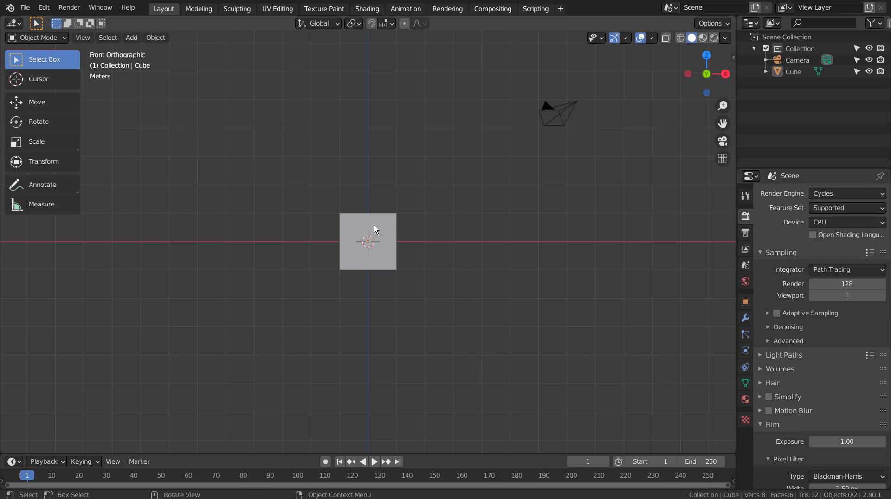
Step: Shrink the default cube, then stretch it along X into a long thin bar
left_click(396, 230)
key("s")
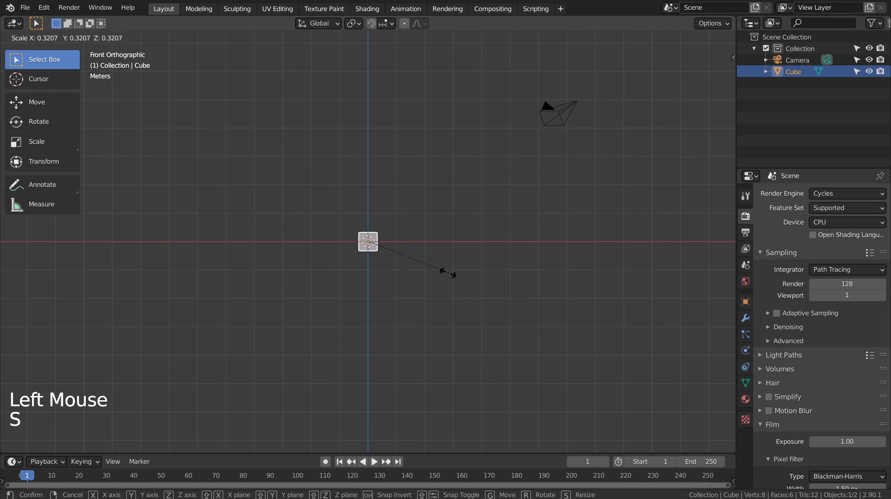
left_click(395, 251)
key("s")
key("x")
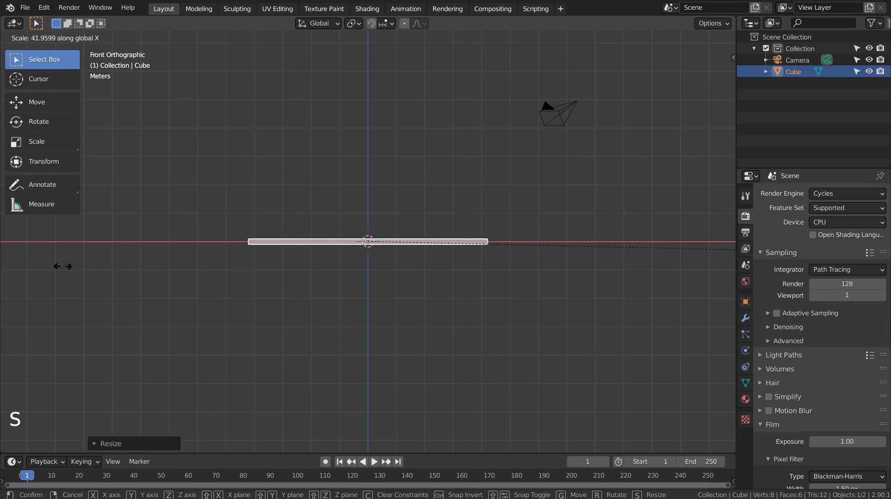
left_click(534, 276)
middle_click_drag(554, 292, 467, 363)
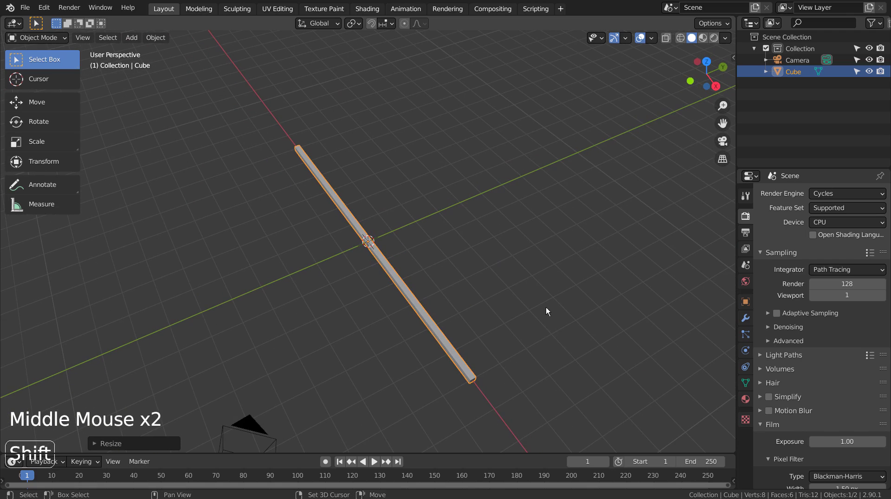
Step: Add a Plain Axes empty at the origin
key("shift+a")
mouse_move(543, 378)
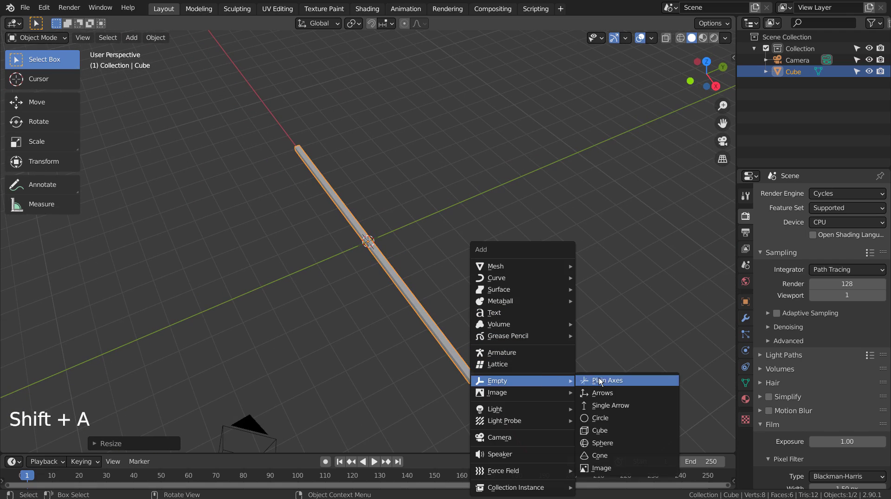
left_click(598, 377)
Step: Give the bar an Array modifier with relative offset X 0, Y 1.1
left_click(426, 308)
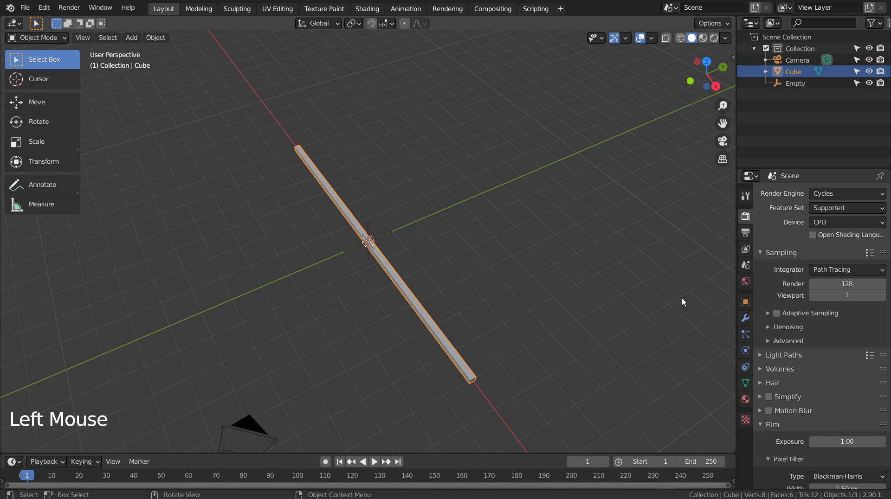
left_click(746, 320)
left_click(818, 194)
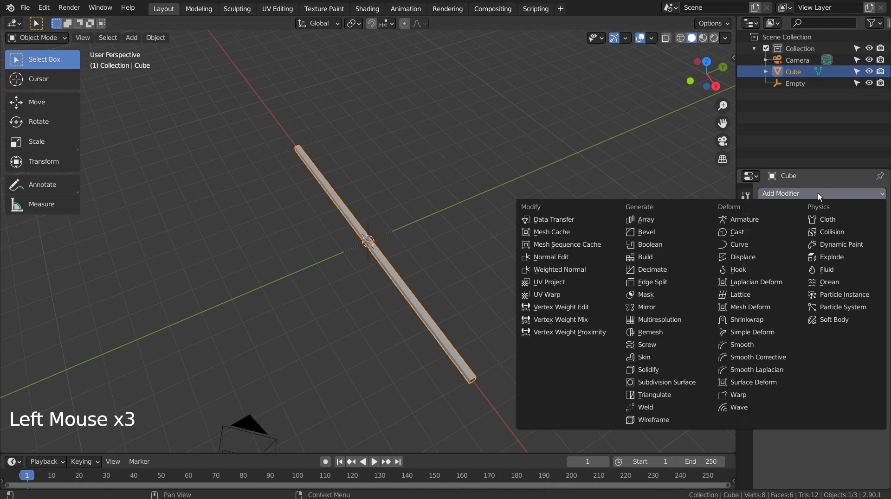
left_click(669, 219)
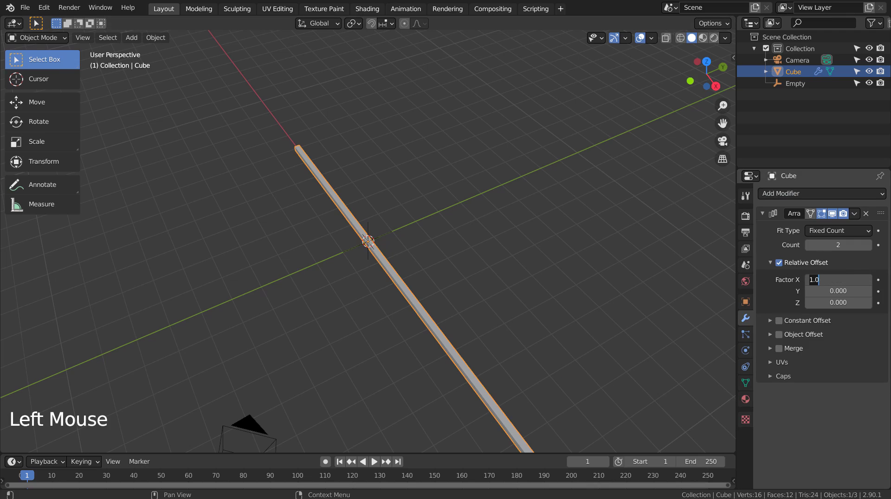
key("Return")
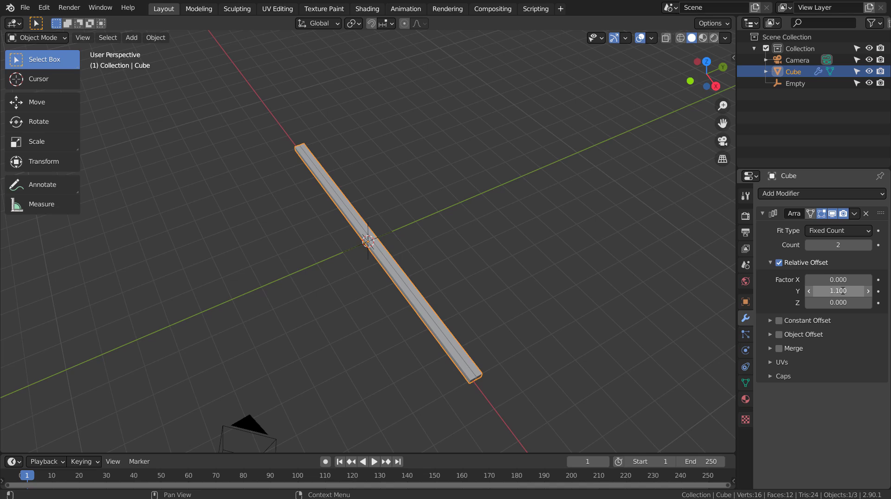
middle_click_drag(539, 307, 556, 296)
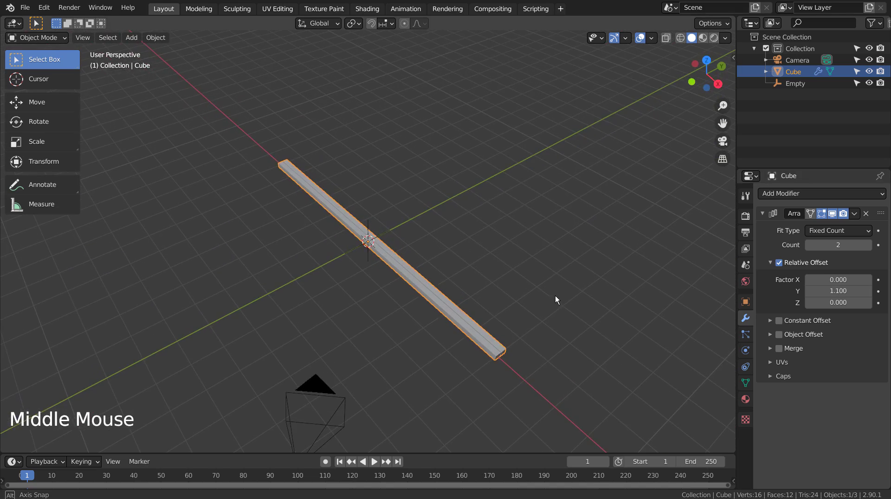
Step: Raise the array count to 100 copies, forming a flat sheet of bars
left_click(856, 245)
type("35")
key("Return")
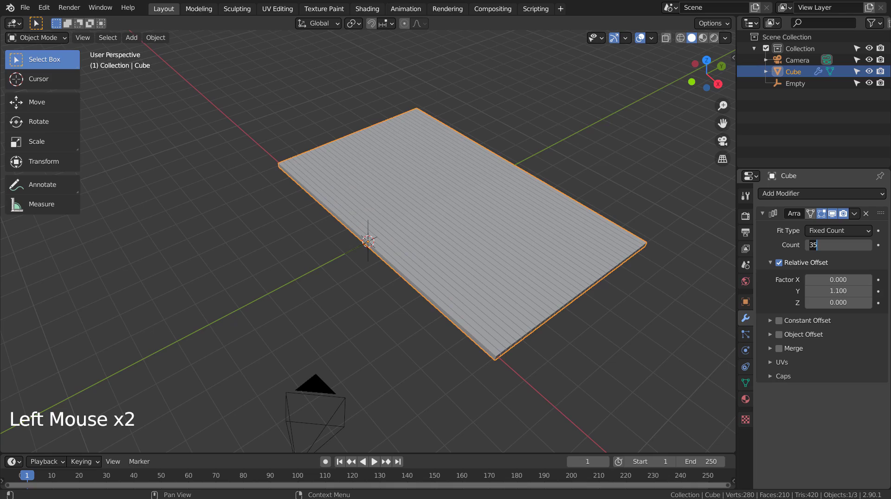
type("0")
key("Return")
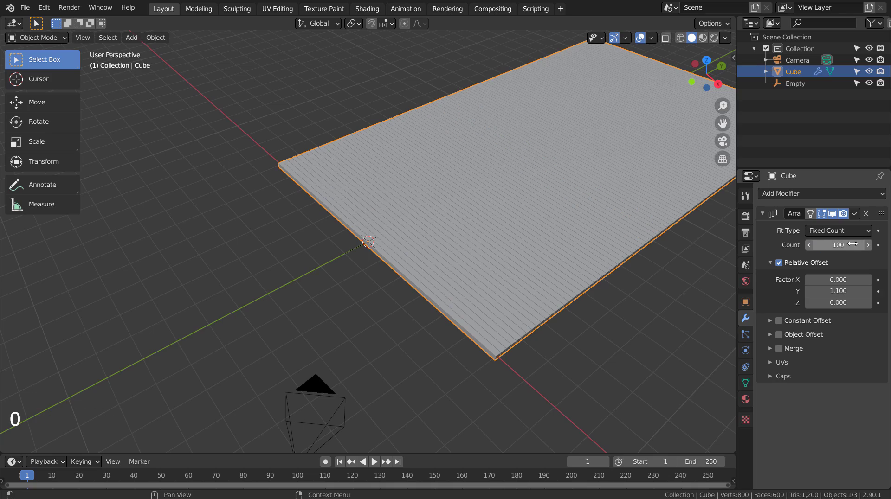
scroll(660, 241, "down", 2)
middle_click_drag(660, 241, 649, 259)
middle_click(649, 259)
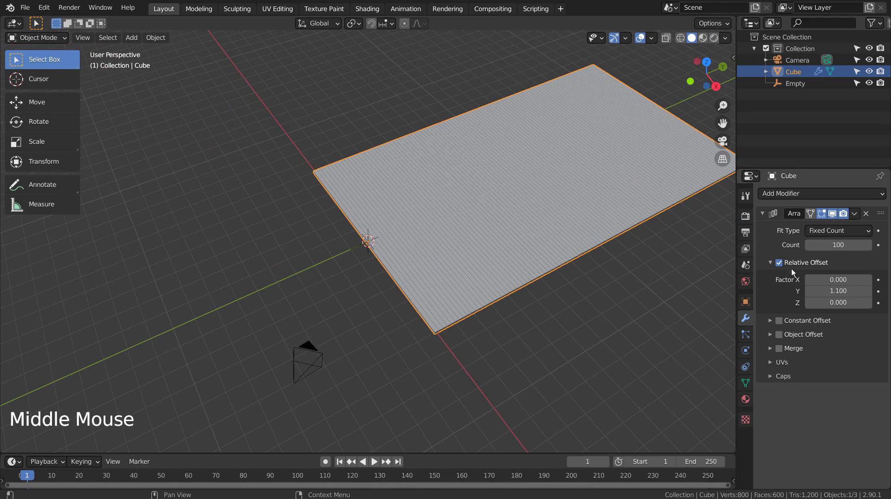
Step: Enable Object Offset on the array and set the Empty as its offset object
left_click(779, 335)
left_click(771, 335)
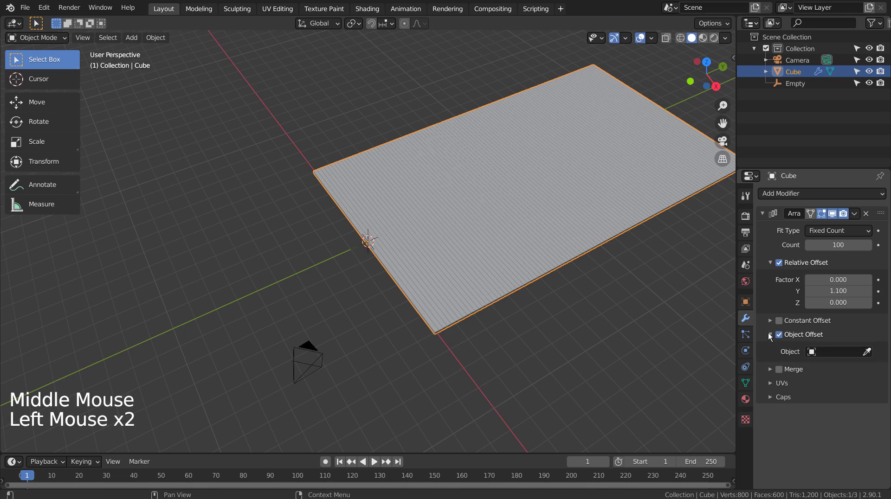
left_click(812, 353)
left_click(785, 377)
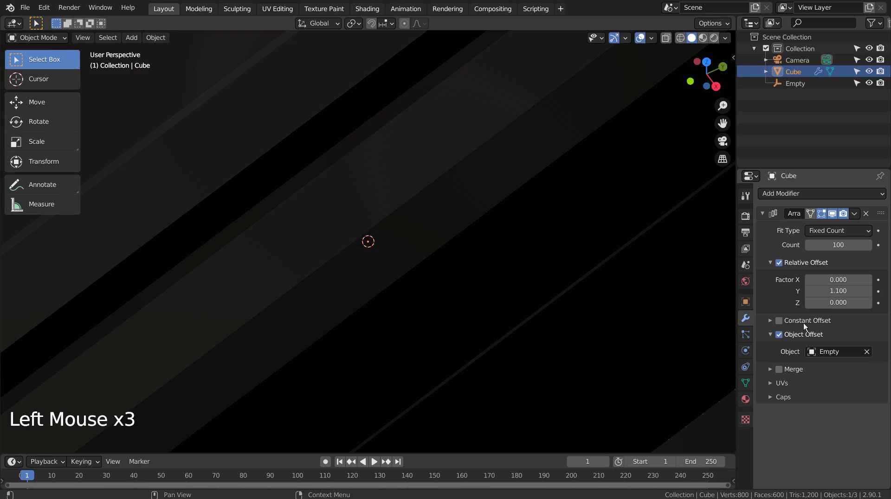
Step: Apply the bar's scale with Ctrl+A
key("ctrl+a")
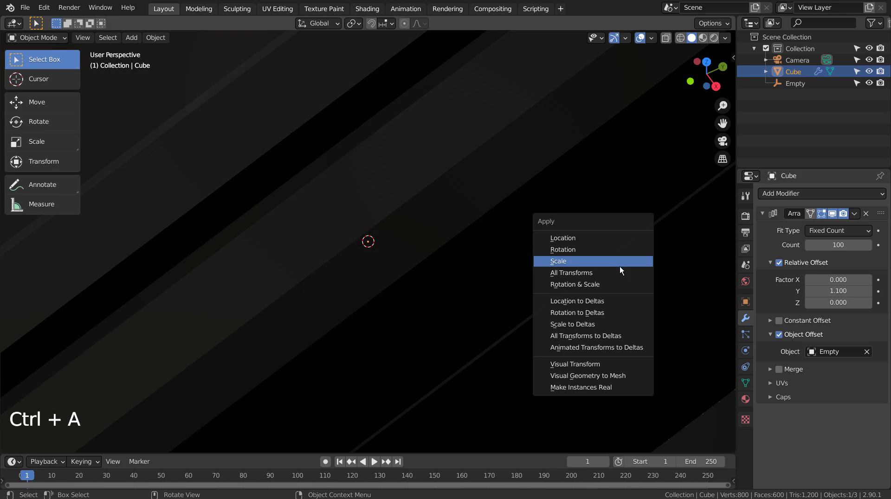
left_click(620, 273)
left_click(812, 82)
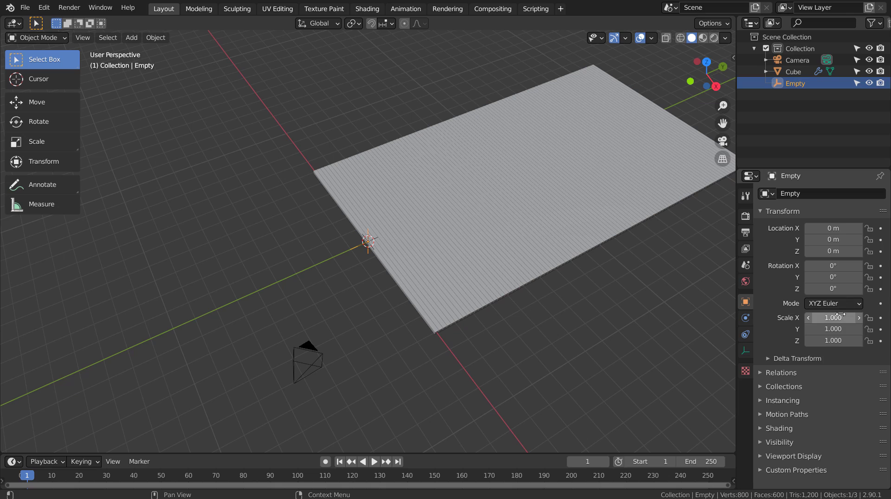
Step: Set the Empty's rotation to X 3°, Y 6°, Z 2° so the bars twist into a spiral
left_click_drag(829, 288, 516, 267)
mouse_move(516, 267)
middle_mouse_down()
mouse_move(416, 302)
mouse_move(394, 281)
mouse_move(445, 272)
mouse_move(525, 233)
mouse_move(562, 238)
mouse_move(485, 238)
mouse_move(502, 252)
mouse_move(480, 274)
mouse_move(527, 271)
middle_mouse_up()
scroll(396, 280, "down", 6)
scroll(521, 236, "up", 3)
scroll(484, 238, "up", 3)
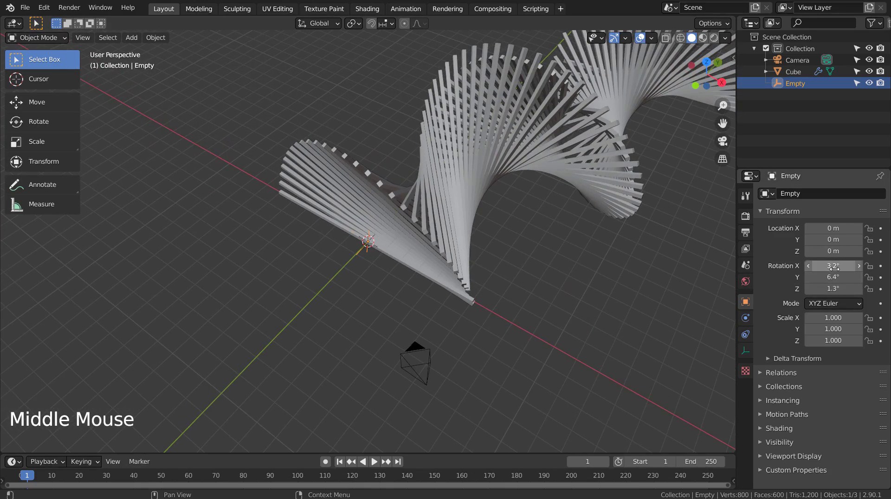
key("BackSpace")
key("BackSpace")
key("BackSpace")
key("Tab")
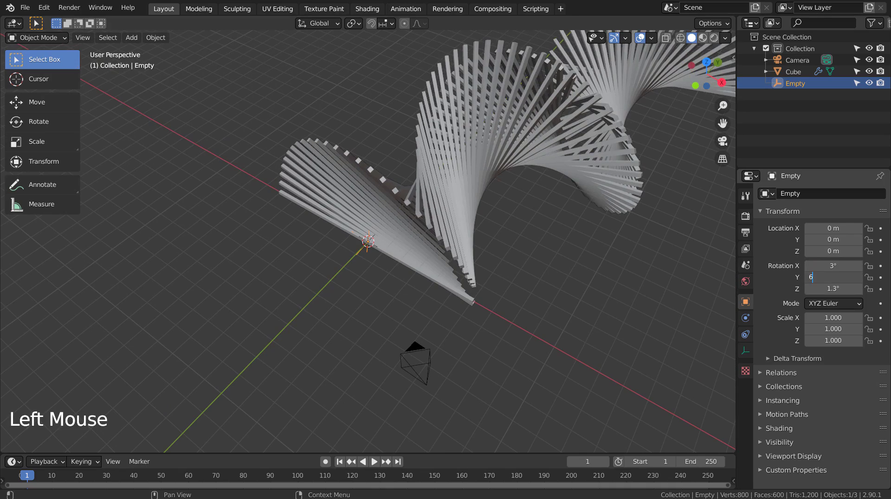
key("Tab")
type("2")
key("Return")
middle_click_drag(625, 306, 608, 270)
Step: Apply the Array modifier to bake the spiral into the Cube's mesh, then view from front and right
scroll(576, 253, "down", 2)
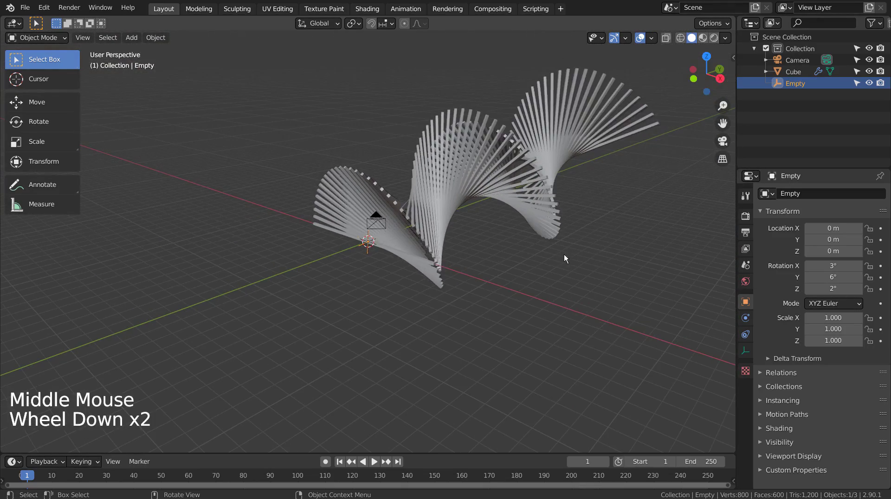
left_click(798, 72)
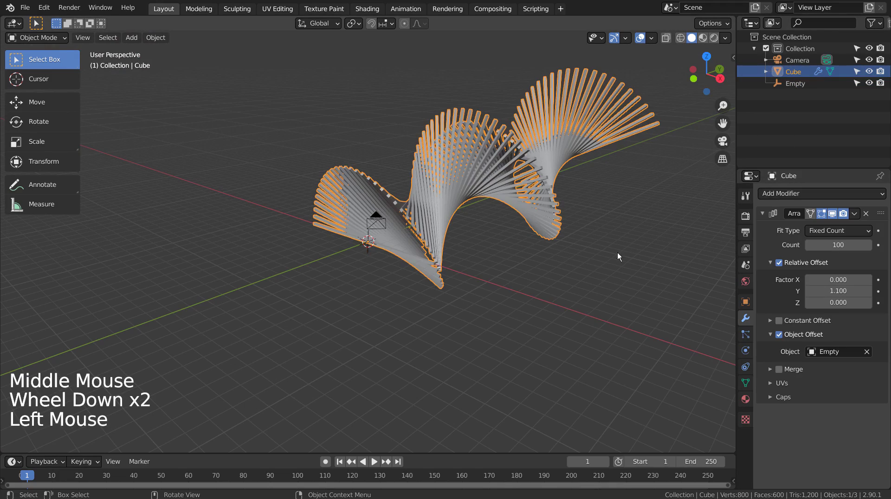
key("g")
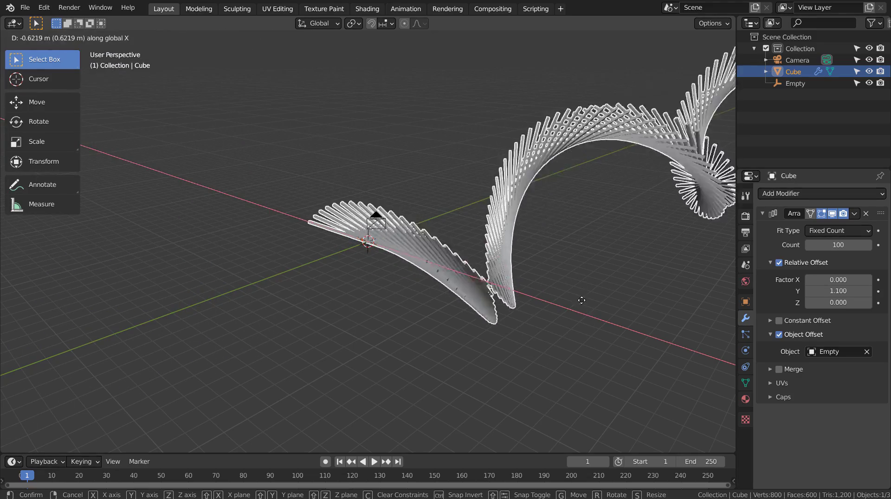
left_click(581, 298)
key("ctrl+z")
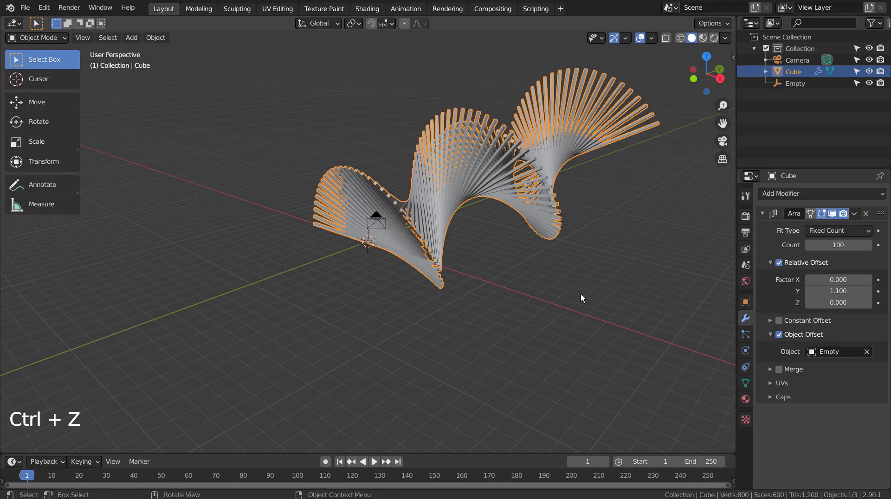
left_click(581, 294)
key("ctrl+a")
left_click(571, 143)
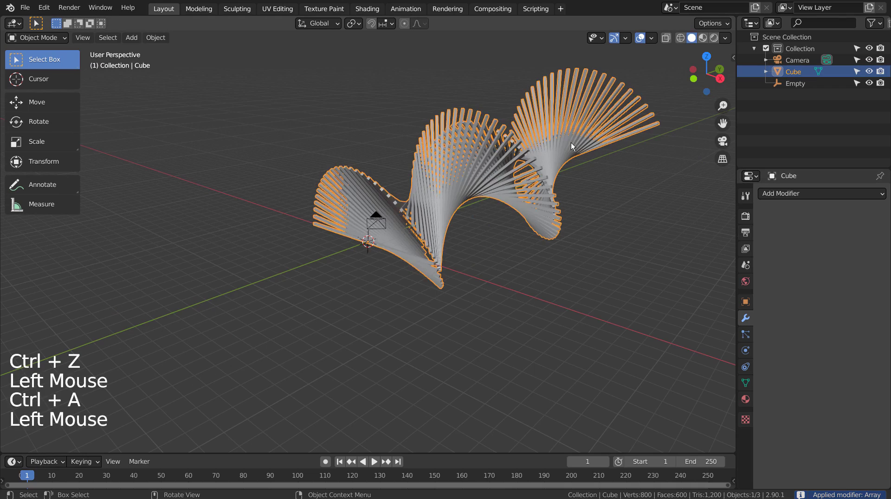
key("KP_1")
key("KP_3")
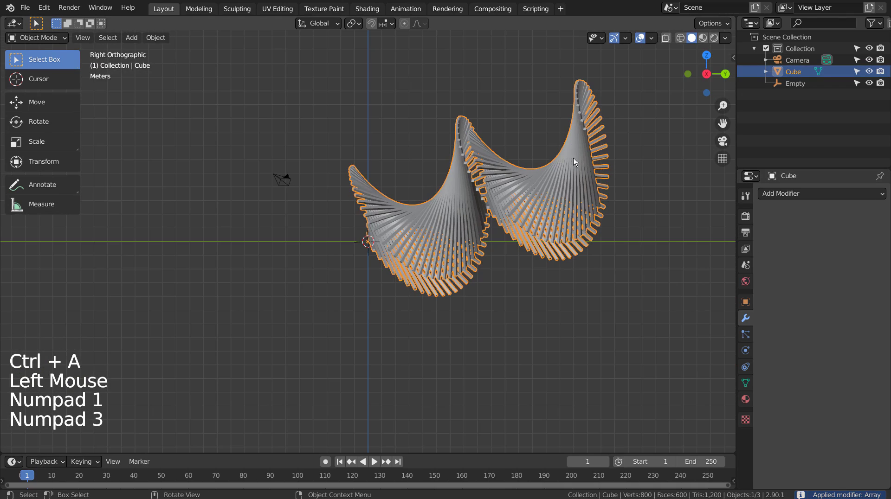
Step: Rotate the spiral and lift it upward, adjusting its rotation twice
key("r")
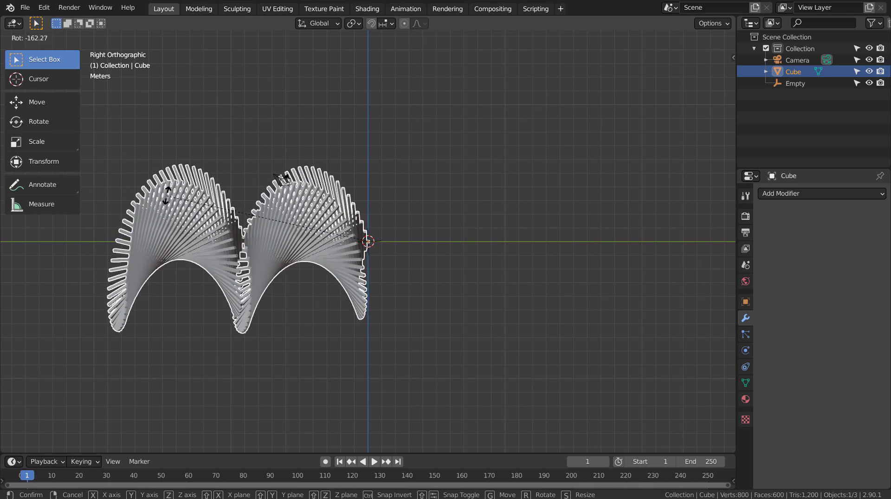
left_click(234, 252)
key("g")
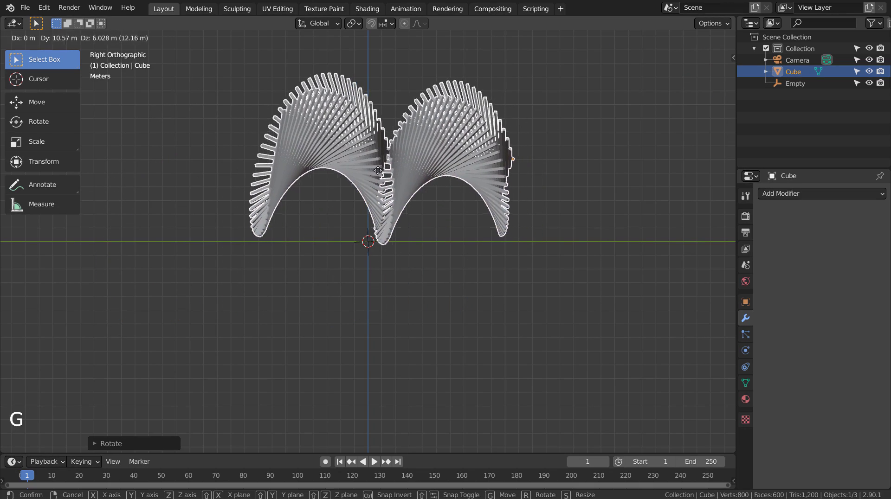
left_click(501, 213)
key("r")
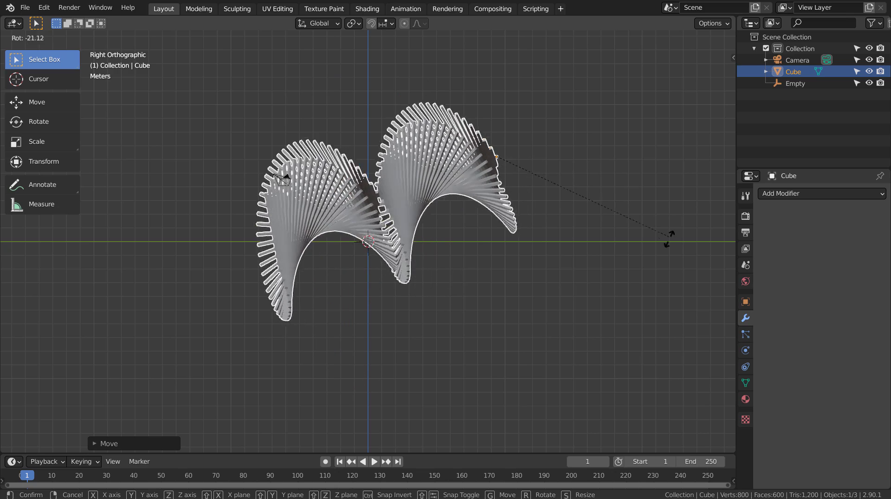
left_click(677, 345)
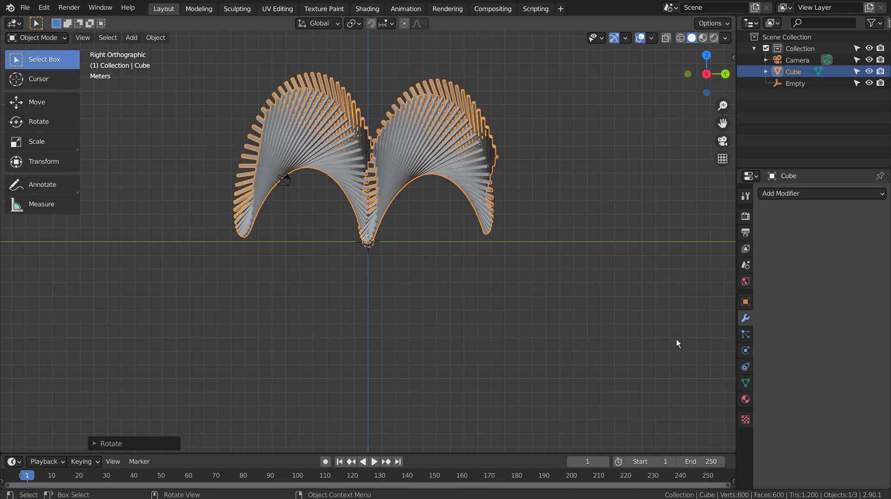
Step: Lower the spiral along Z onto the ground line, nudge it into place, and view in perspective
key("g")
key("z")
left_click(677, 344)
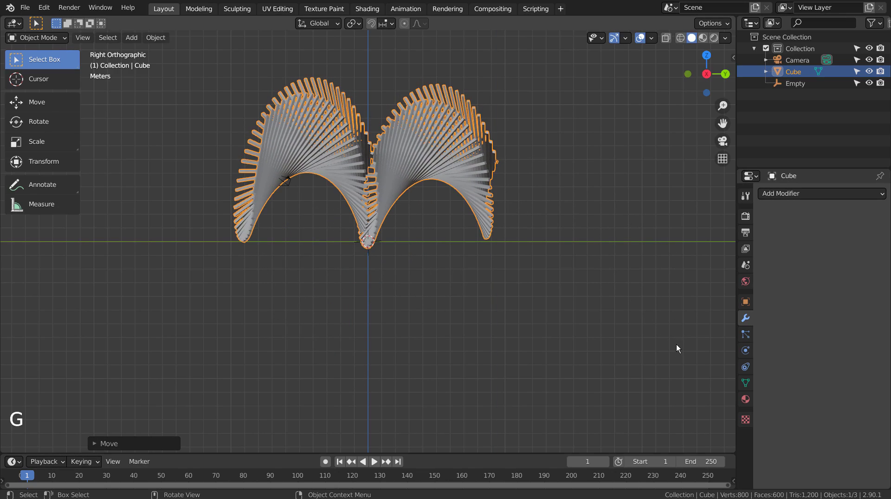
key("r")
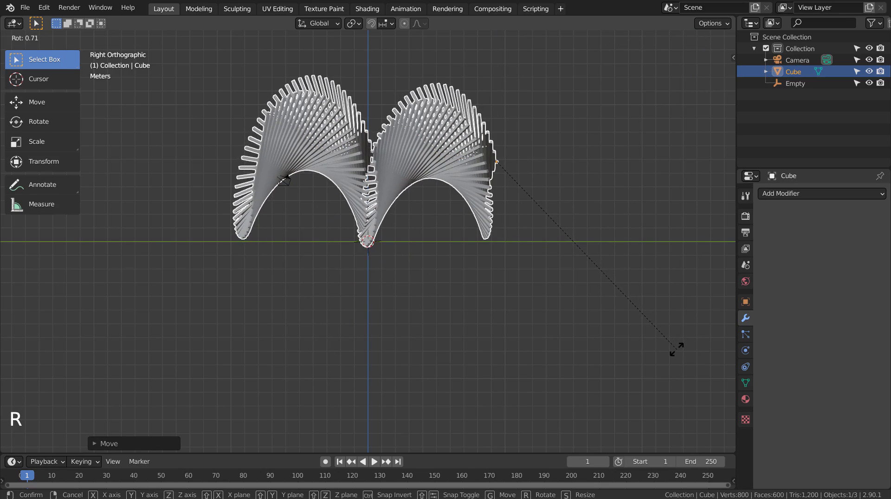
key("g")
left_click(656, 343)
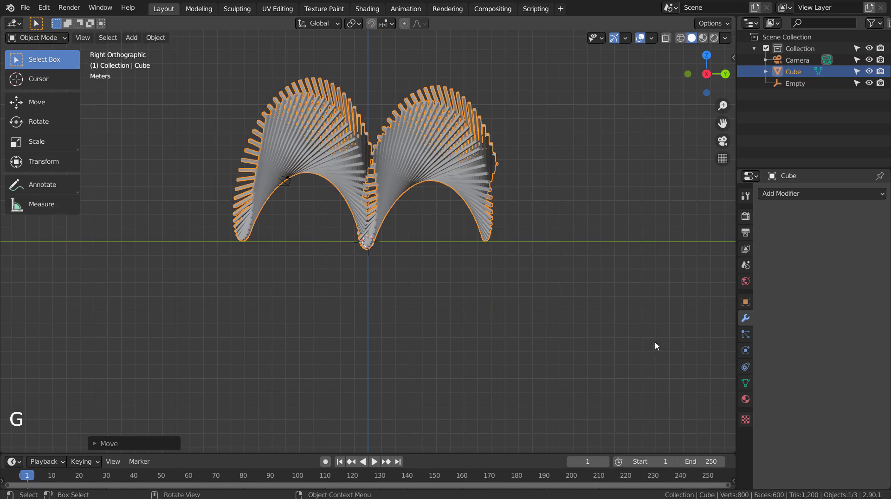
middle_click_drag(656, 346, 552, 357)
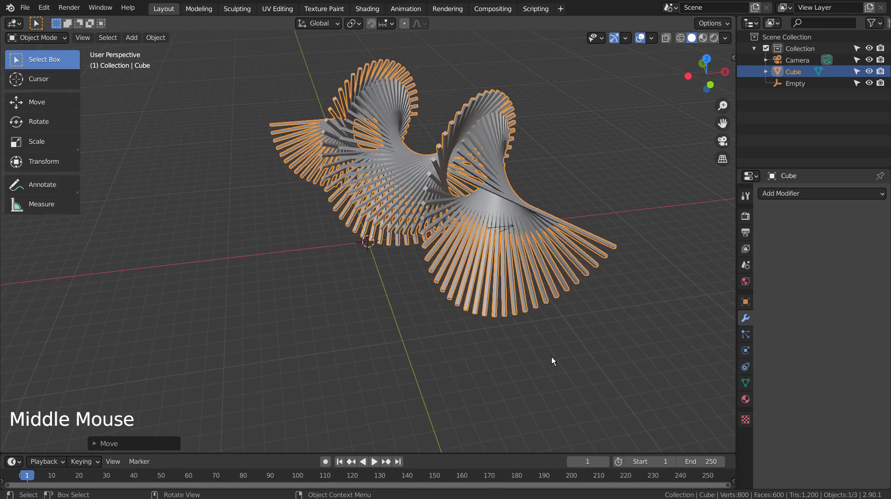
scroll(472, 311, "down", 2)
middle_click_drag(472, 311, 353, 322)
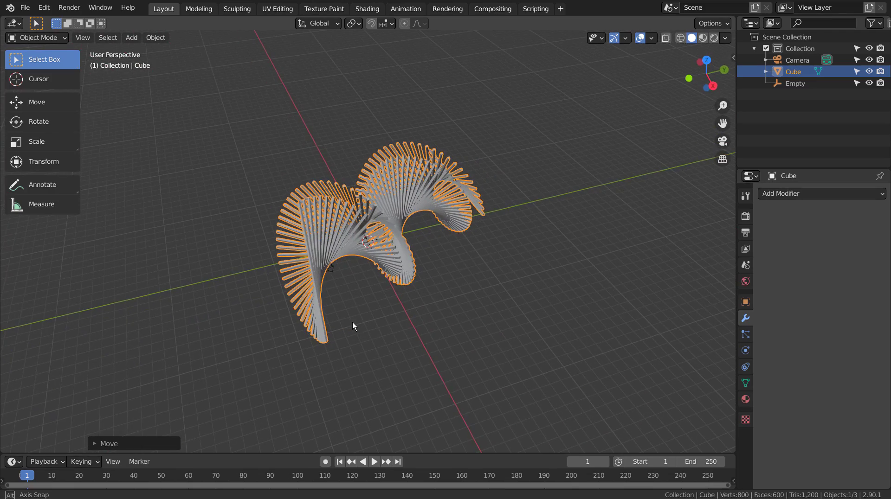
Step: Add a plane and scale it up into a large ground beneath the spiral
key("shift+a")
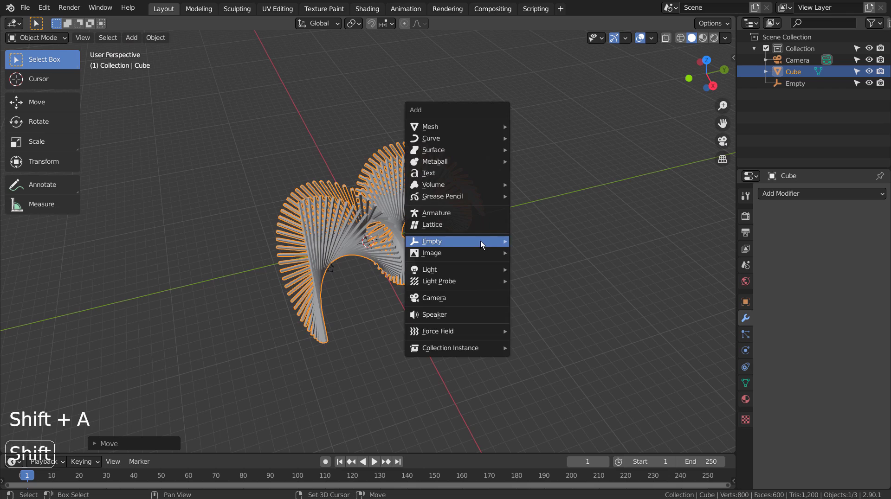
left_click(520, 125)
key("s")
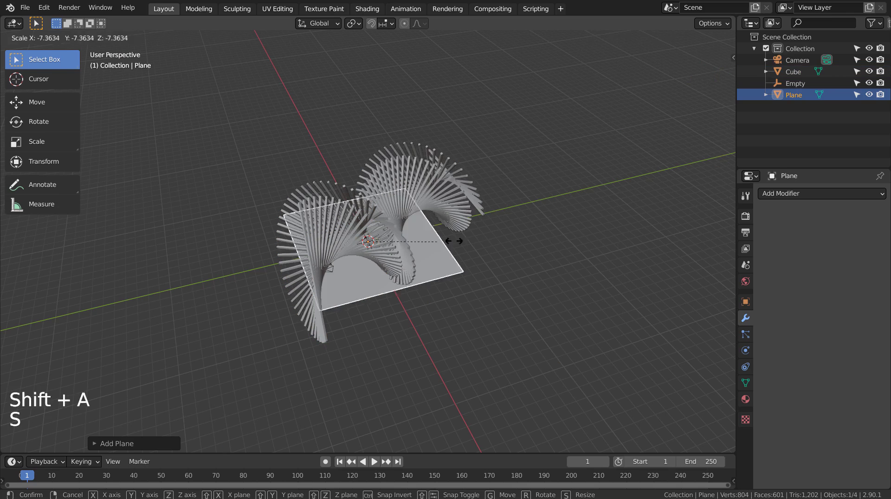
left_click(199, 205)
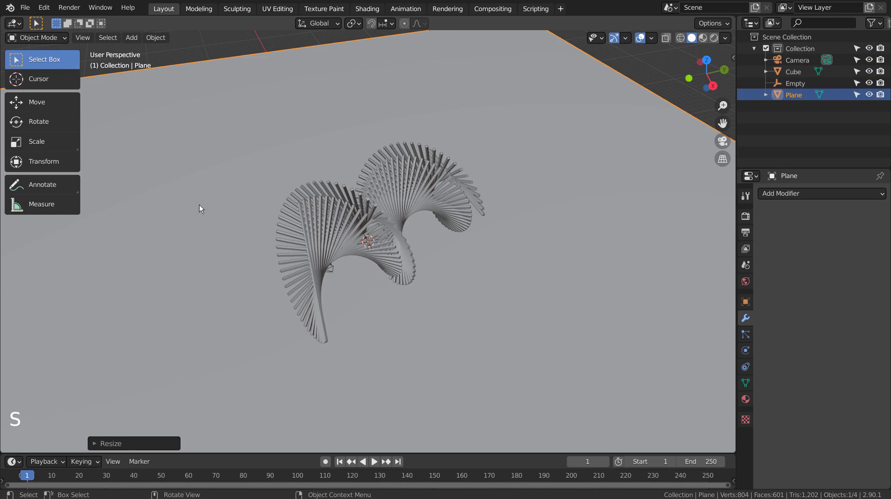
Step: Look through the camera and reframe it with walk navigation
key("ctrl+alt+KP_0")
key("shift+grave")
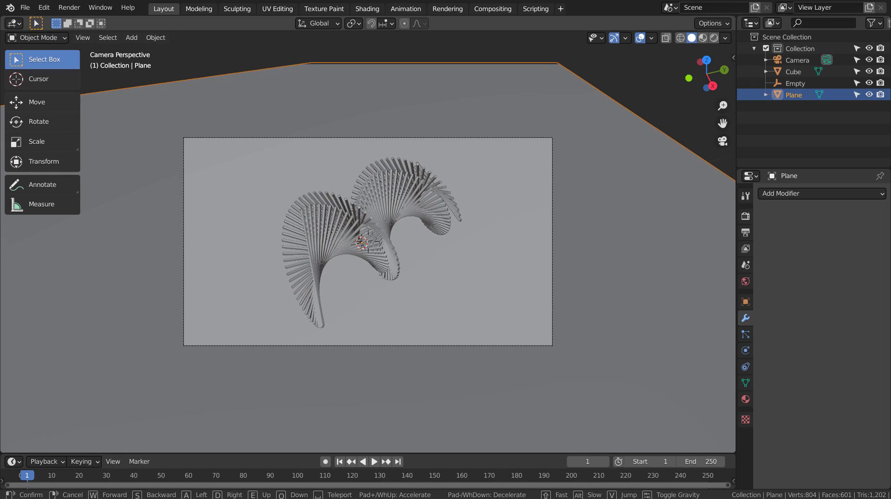
key("Return")
left_click(402, 219)
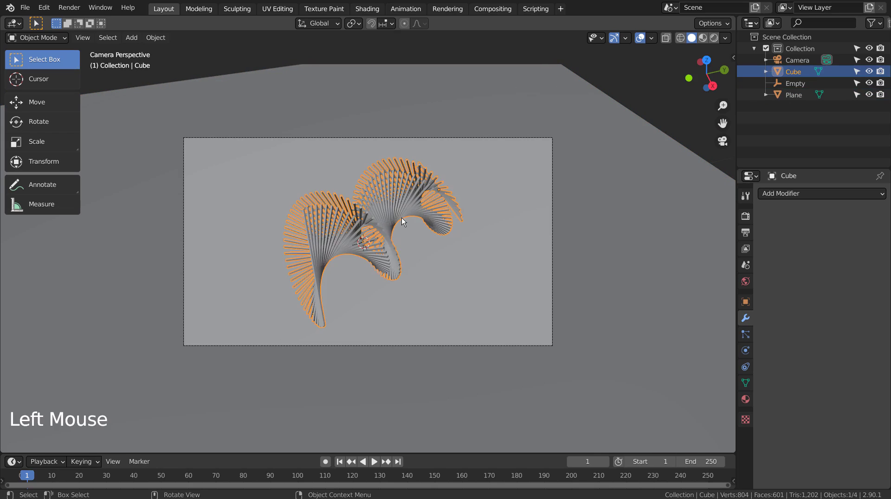
Step: In the Shading workspace, add a ColorRamp node beside the spiral's shader
left_click(373, 8)
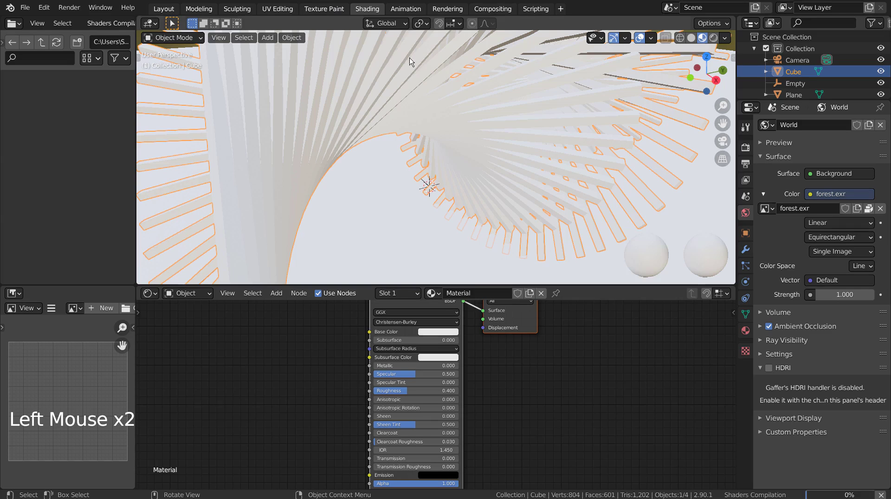
left_click(254, 327)
key("shift+a")
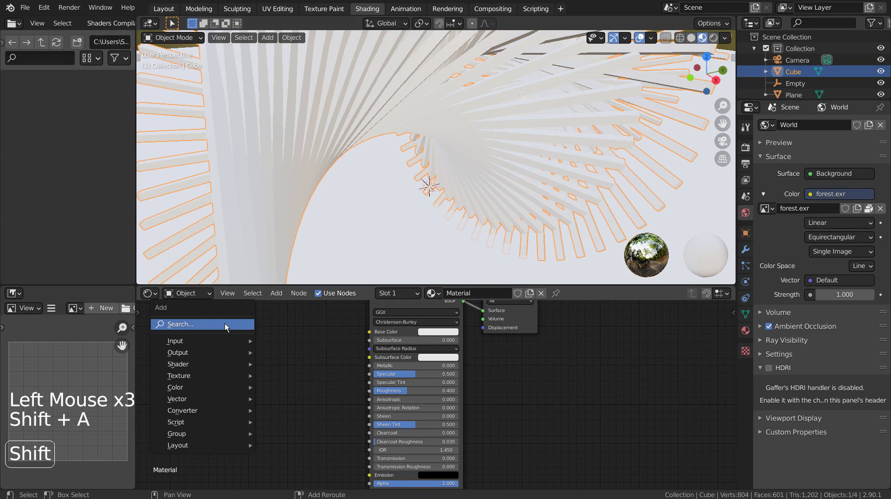
left_click(225, 325)
type("col")
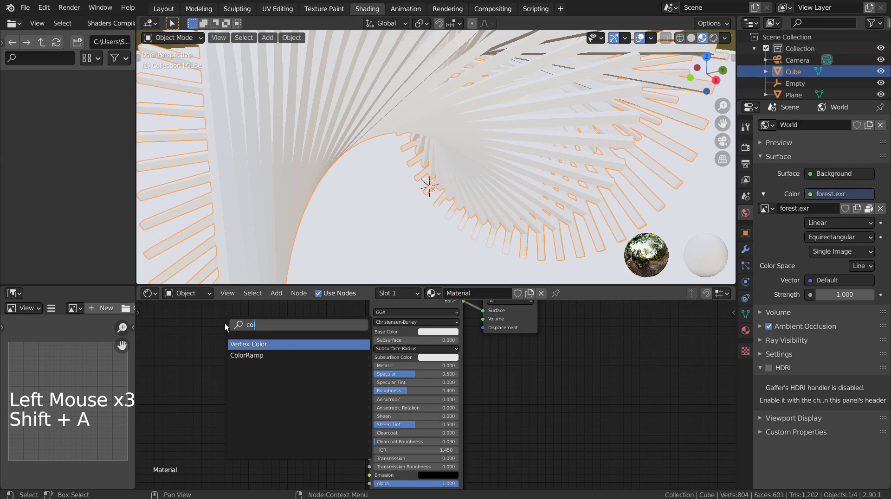
key("Down")
key("Return")
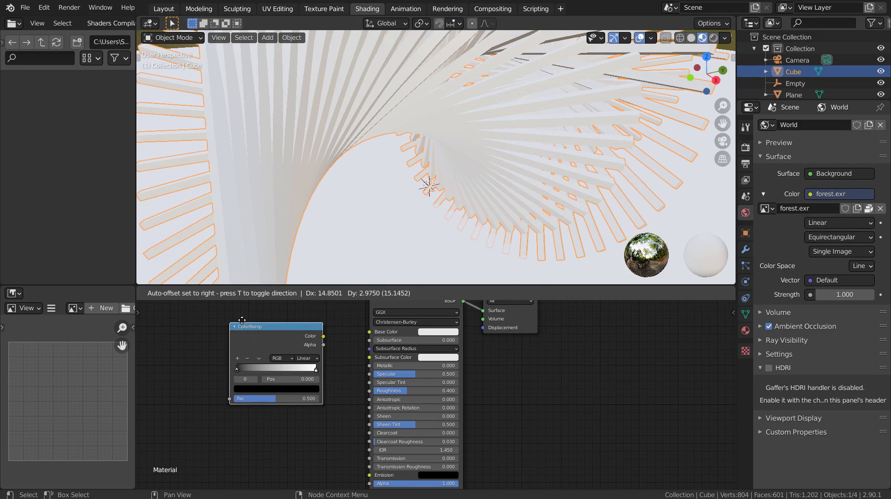
left_click(232, 324)
Step: Add a Gradient Texture left of the ColorRamp and link the ColorRamp colour to Base Color
key("shift+a")
left_click(186, 324)
type("gra")
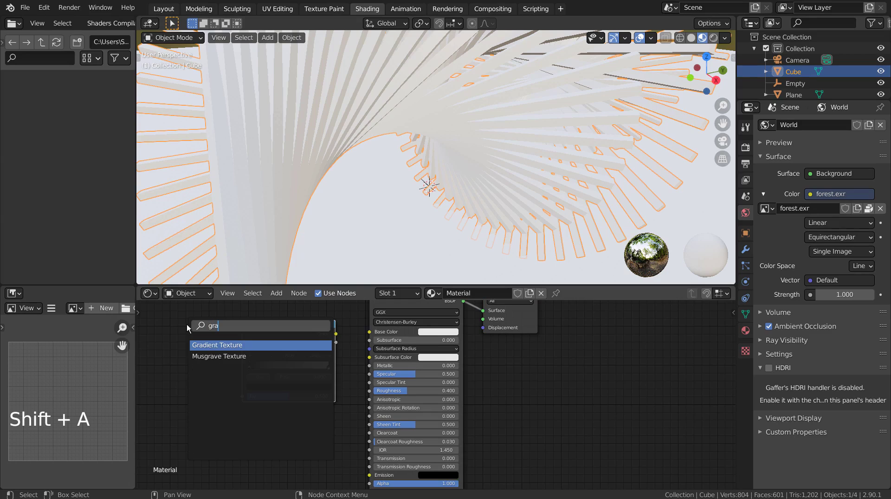
key("Return")
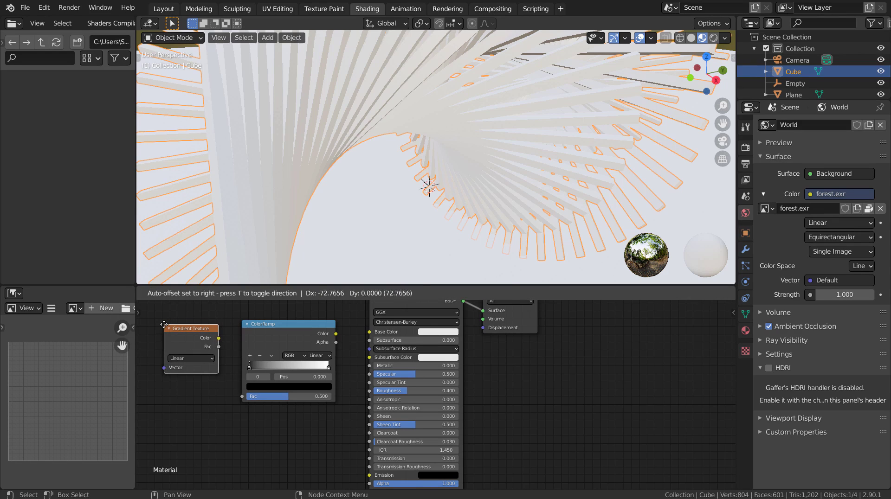
left_click(166, 328)
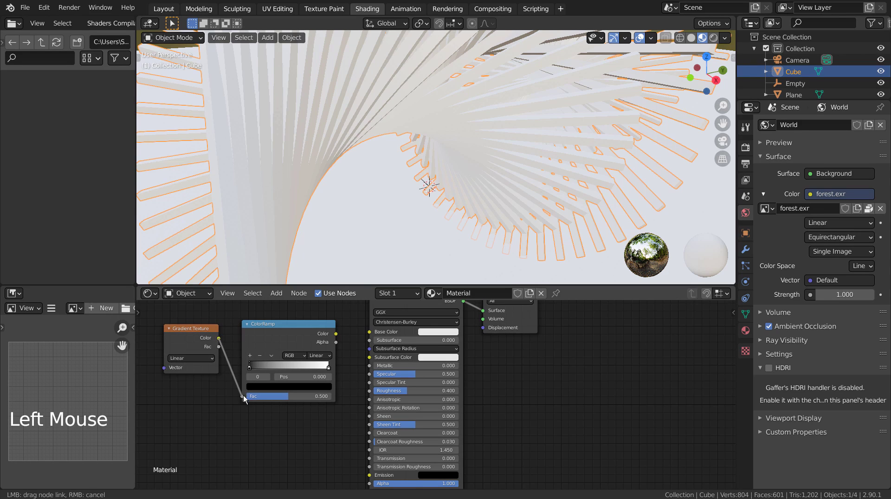
left_click_drag(368, 335, 369, 332)
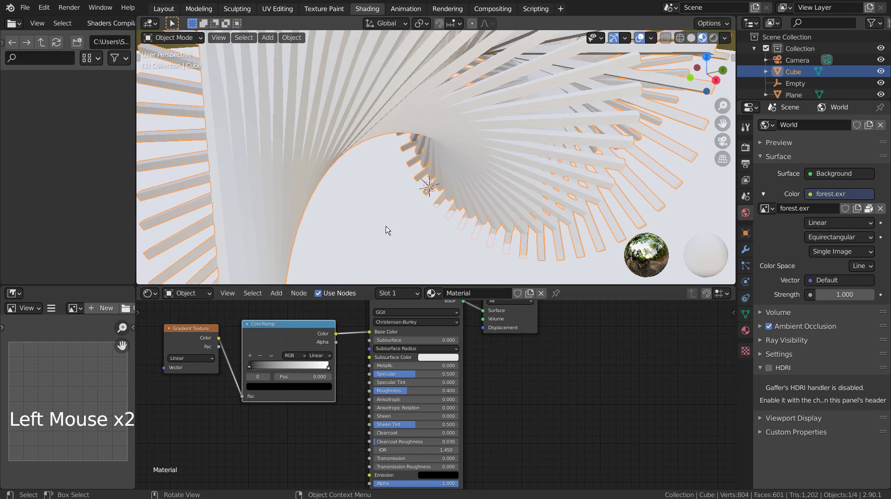
scroll(394, 179, "down", 5)
mouse_move(394, 179)
middle_mouse_down()
mouse_move(486, 203)
mouse_move(556, 193)
mouse_move(533, 204)
middle_mouse_up()
Step: Set the gradient type to Quadratic and move the ramp's white stop to 0.525
left_click(206, 361)
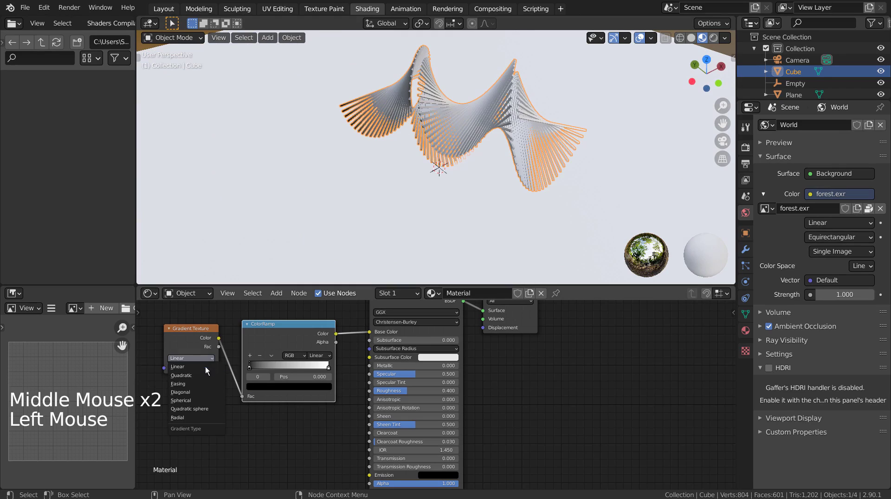
left_click(205, 410)
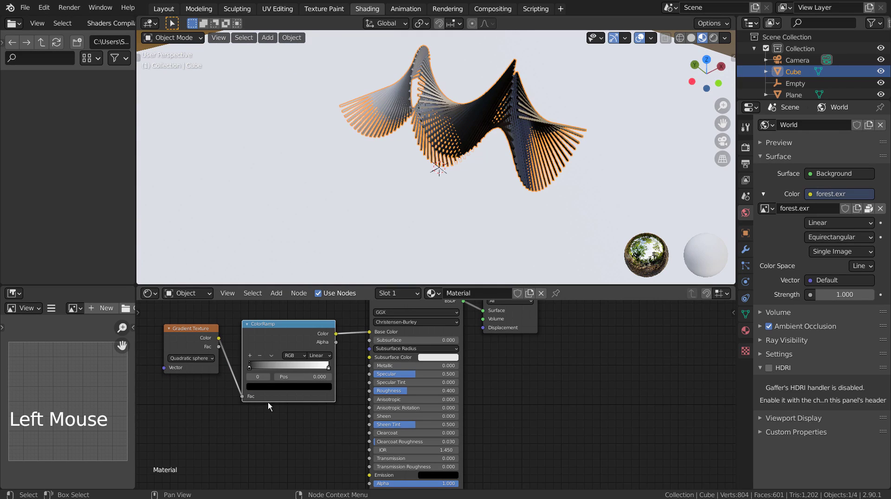
mouse_move(484, 259)
middle_mouse_down()
mouse_move(410, 199)
mouse_move(182, 187)
middle_mouse_up()
middle_click_drag(232, 111, 483, 116)
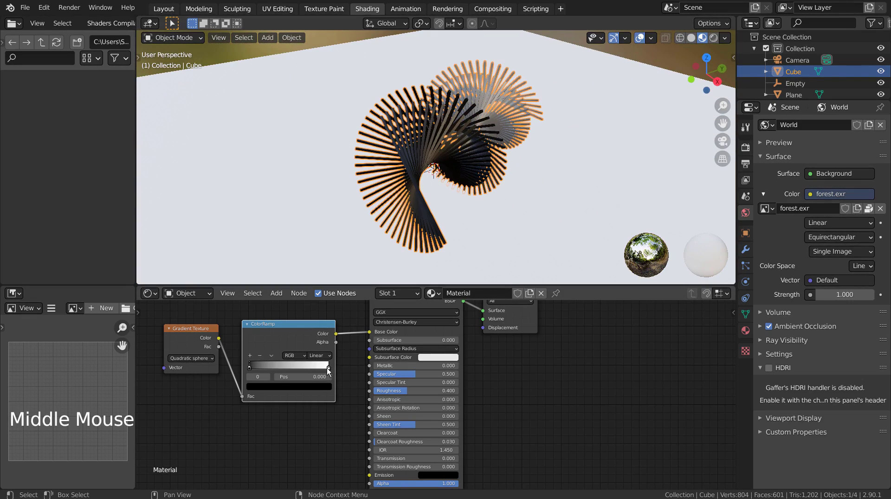
left_click_drag(328, 368, 291, 372)
left_click(205, 360)
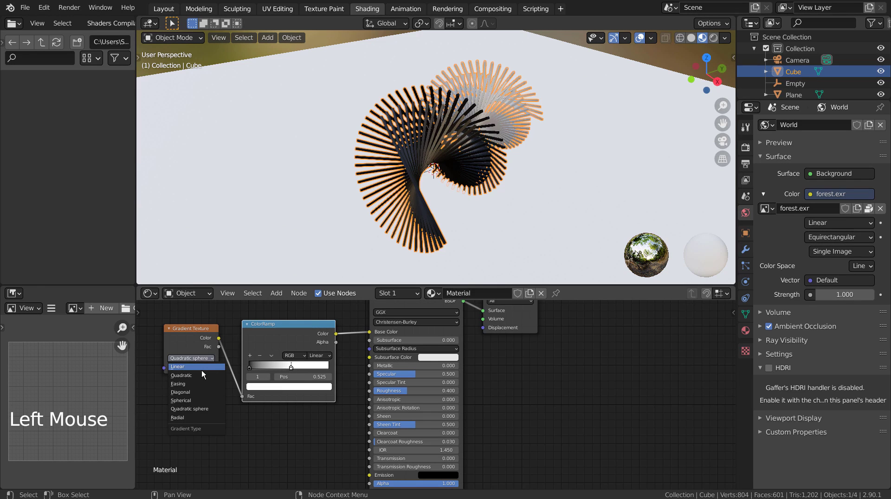
left_click(202, 374)
middle_click_drag(320, 185, 329, 218)
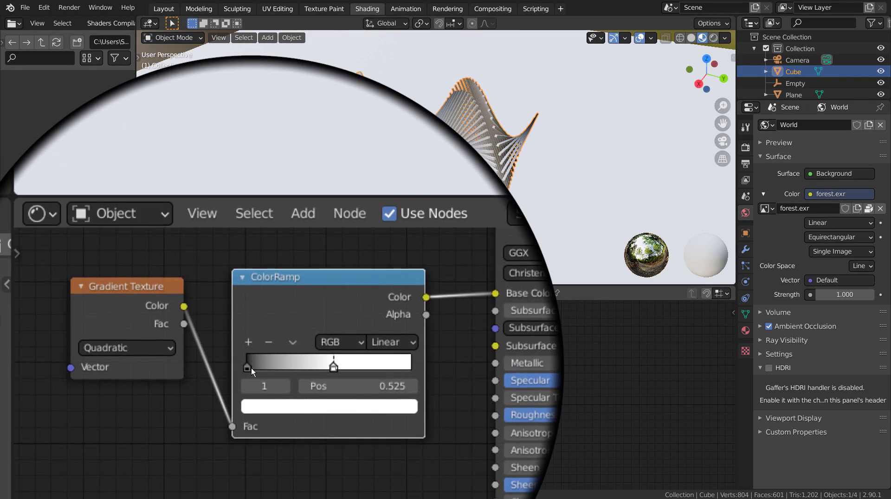
Step: Set the ColorRamp's left stop to full-brightness magenta
left_click(249, 368)
left_click(265, 387)
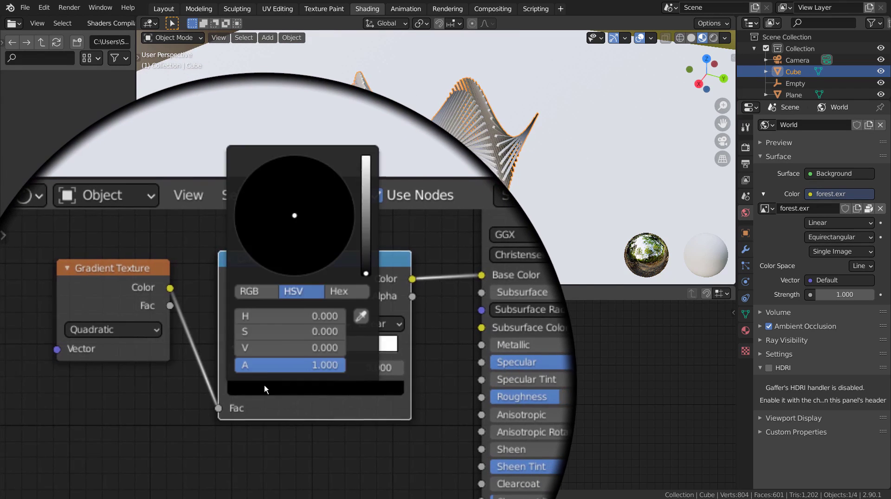
left_click_drag(313, 320, 313, 223)
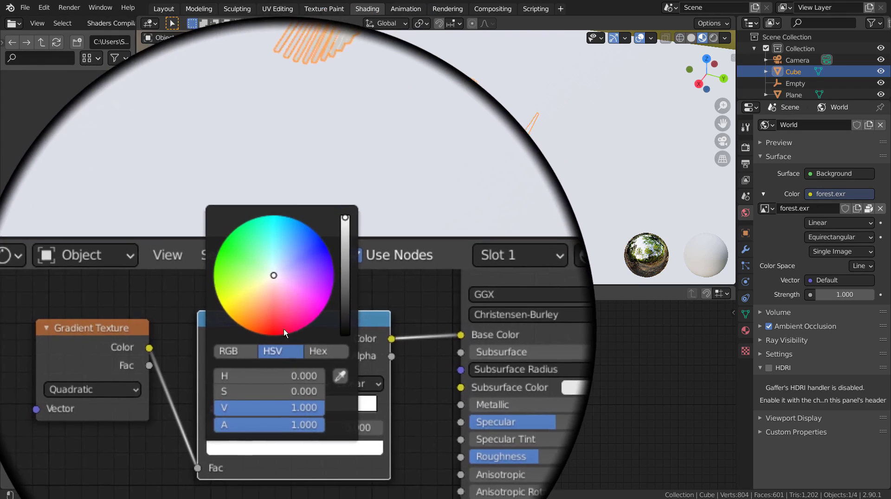
left_click(299, 316)
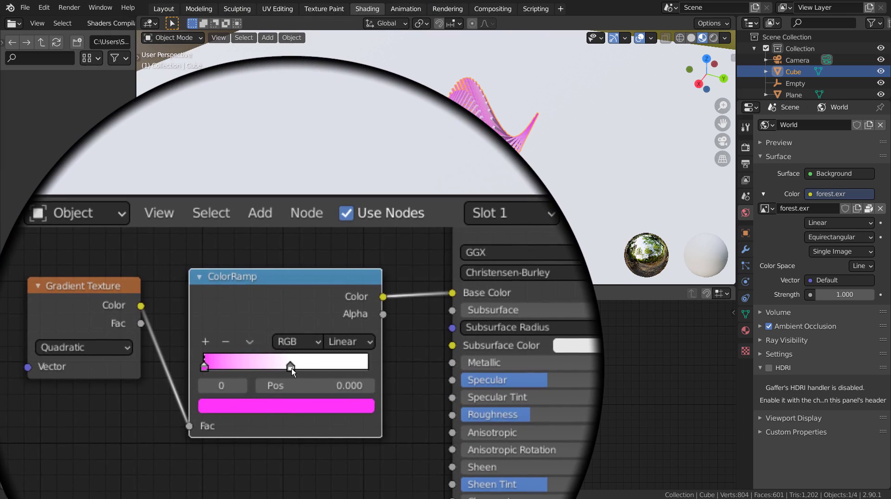
Step: Set the ColorRamp's right stop to yellow
left_click(260, 347)
left_click(267, 387)
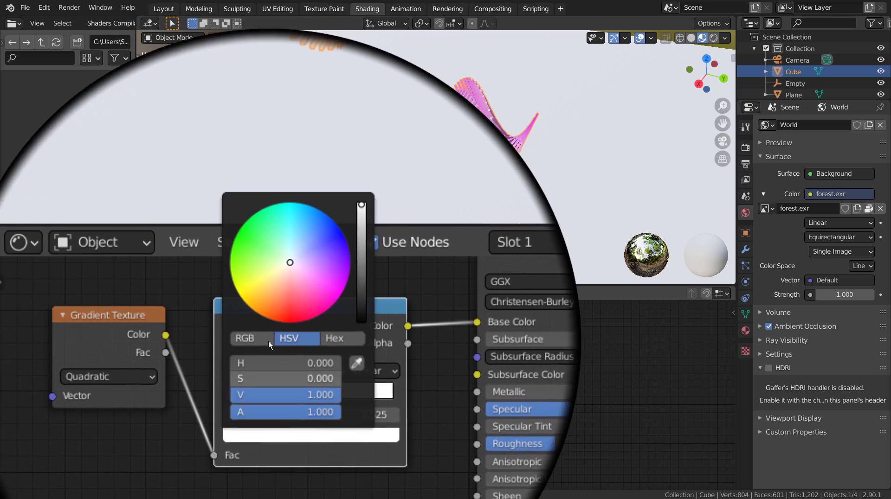
left_click(237, 290)
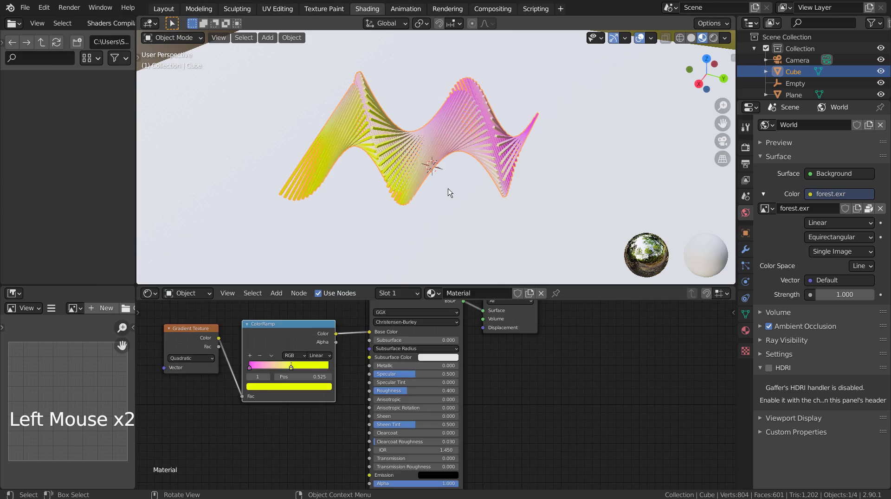
left_click(450, 193)
middle_click_drag(295, 207, 226, 226)
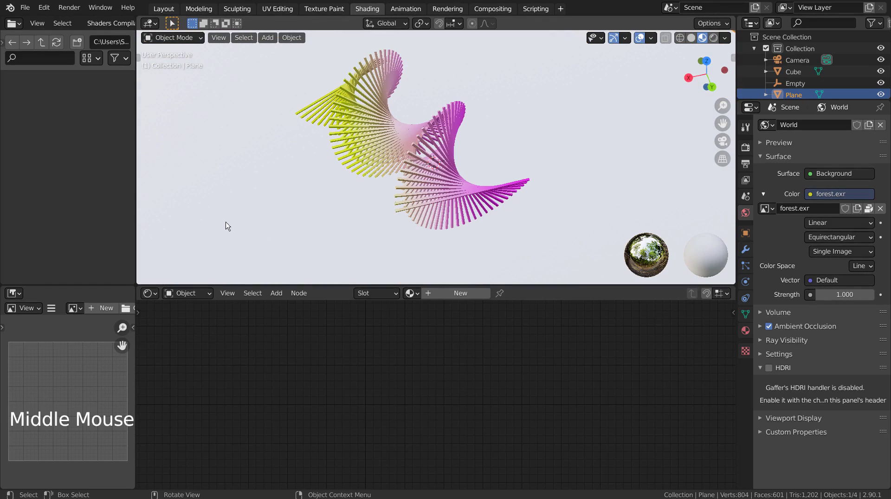
Step: Create a new material for the ground plane, return to Layout, and switch to Rendered shading
double_click(420, 295)
middle_click(268, 199)
middle_click_drag(269, 199, 314, 121)
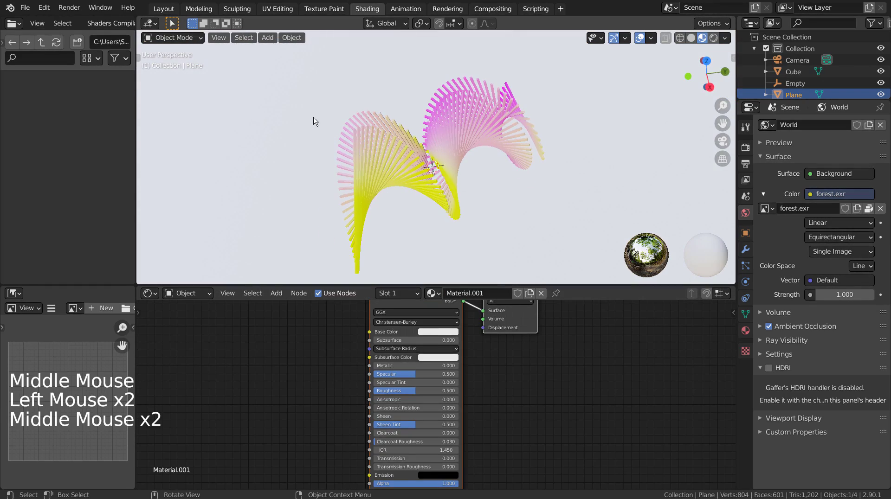
left_click(163, 9)
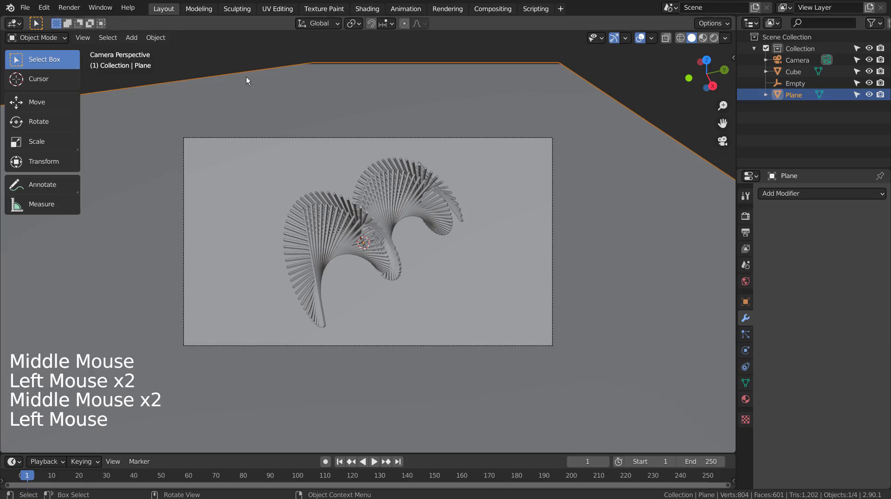
left_click(714, 37)
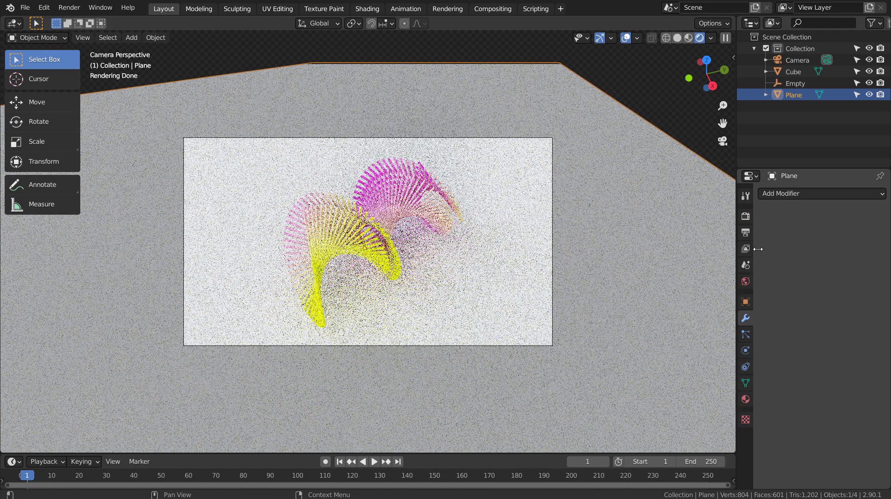
Step: Set the world color to a Nishita Sky Texture with sun intensity 0.3 and strength 0.1
left_click(746, 281)
left_click(811, 262)
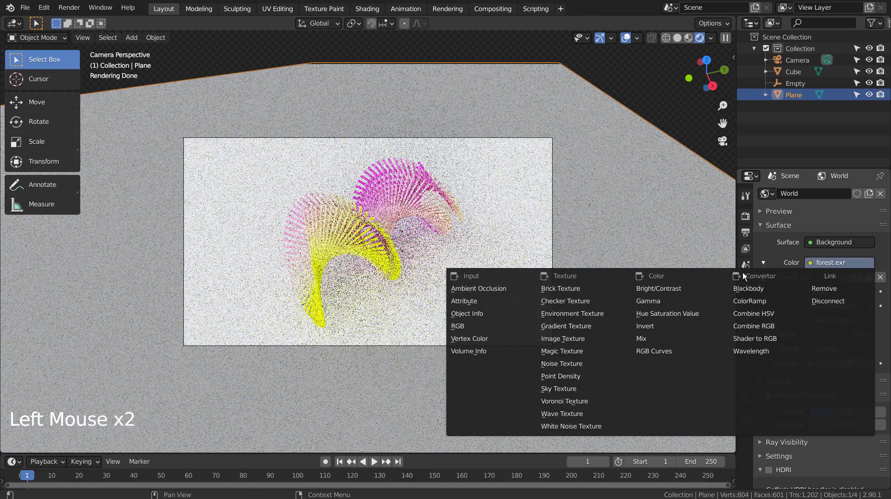
left_click(569, 383)
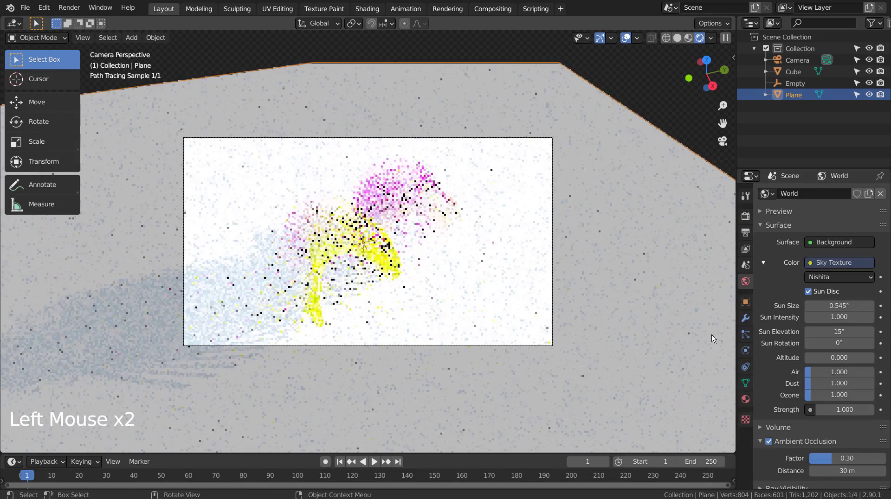
left_click_drag(832, 317, 810, 318)
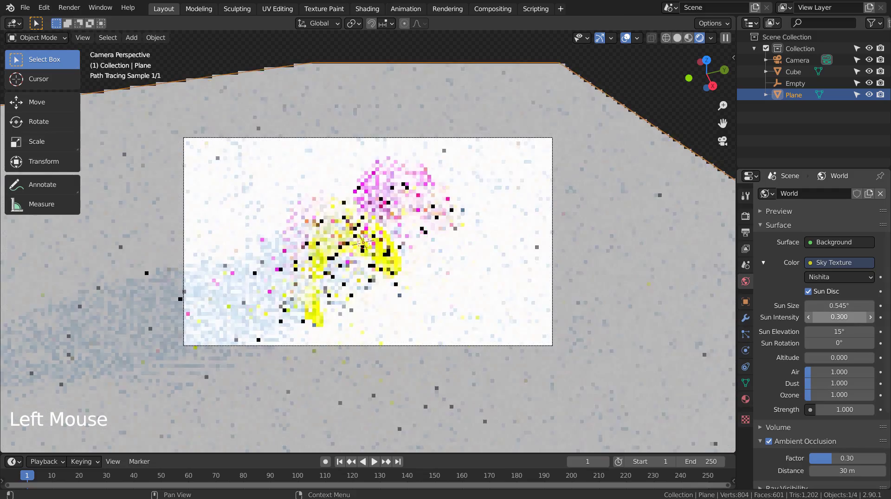
double_click(849, 409)
type("0.1")
key("Return")
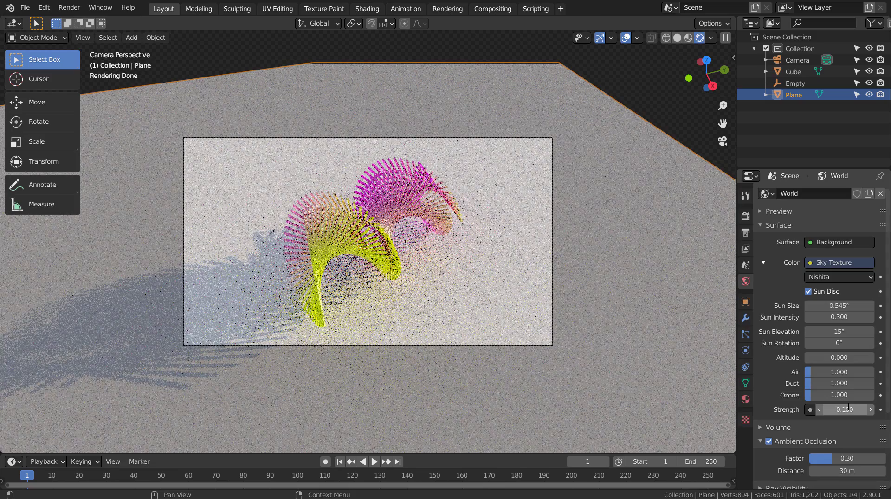
Step: Try sun rotations of 90°, 180° and 270°, then reset the rotation to 0°
left_click(839, 344)
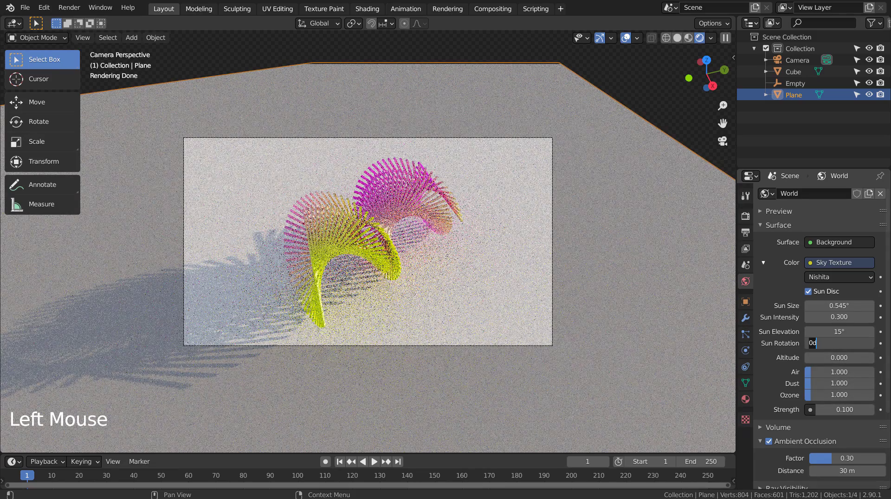
type("9")
key("Return")
double_click(840, 344)
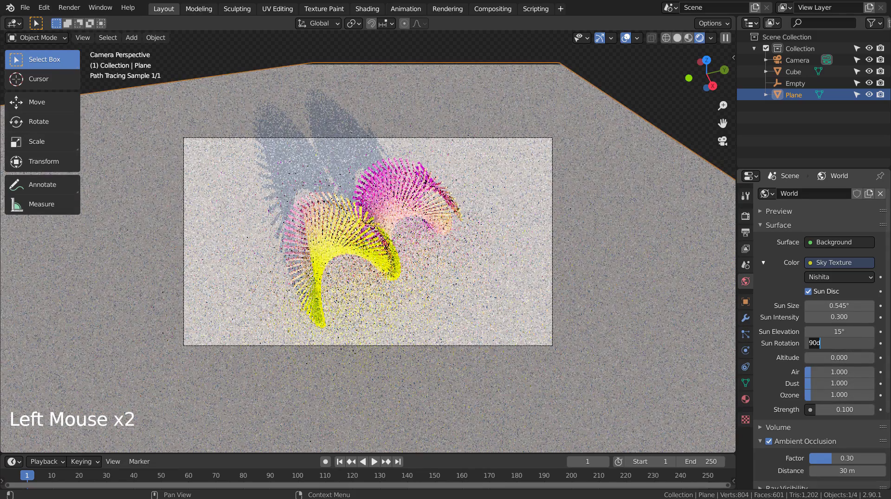
type("180")
key("Return")
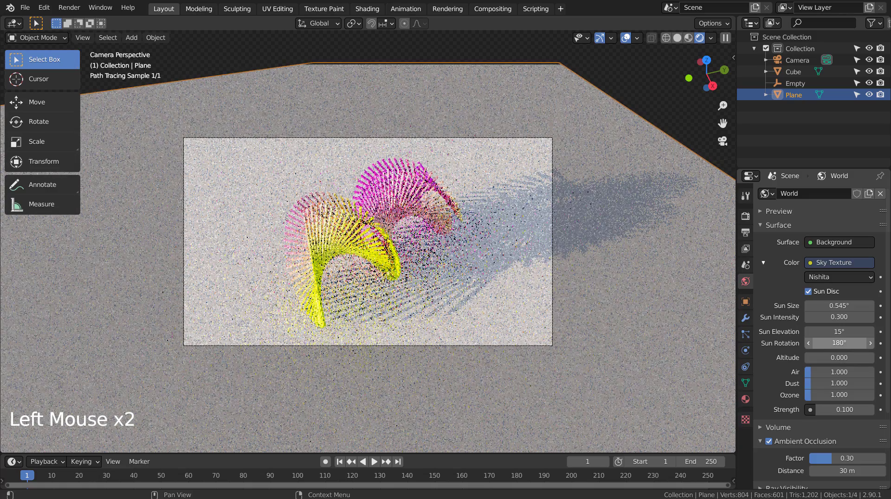
left_click(839, 343)
type("270")
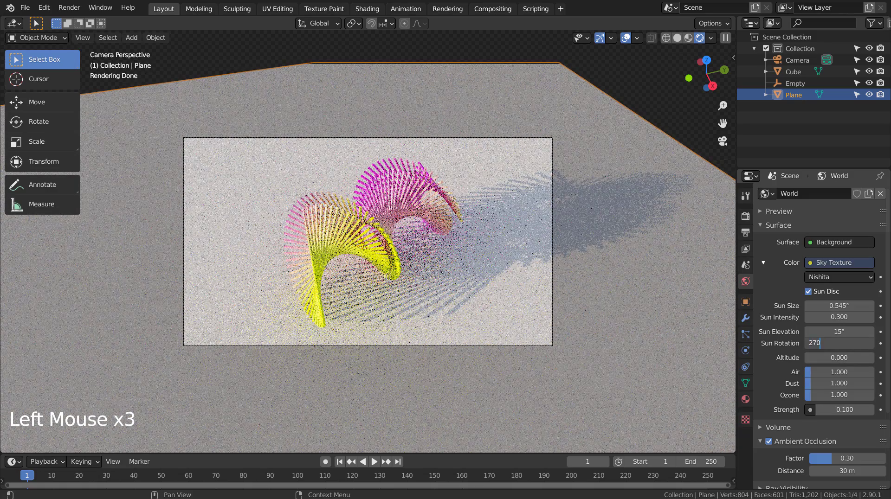
key("Return")
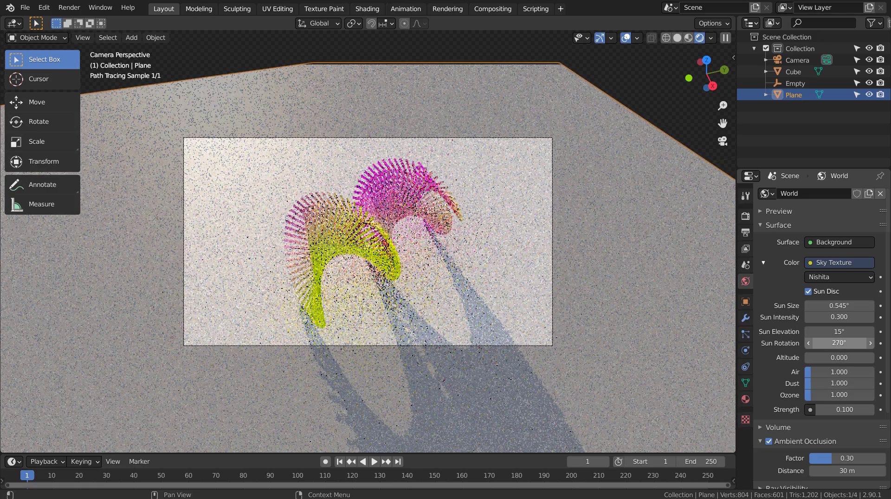
left_click(823, 344)
key("BackSpace")
key("BackSpace")
key("BackSpace")
key("BackSpace")
type("0")
key("Return")
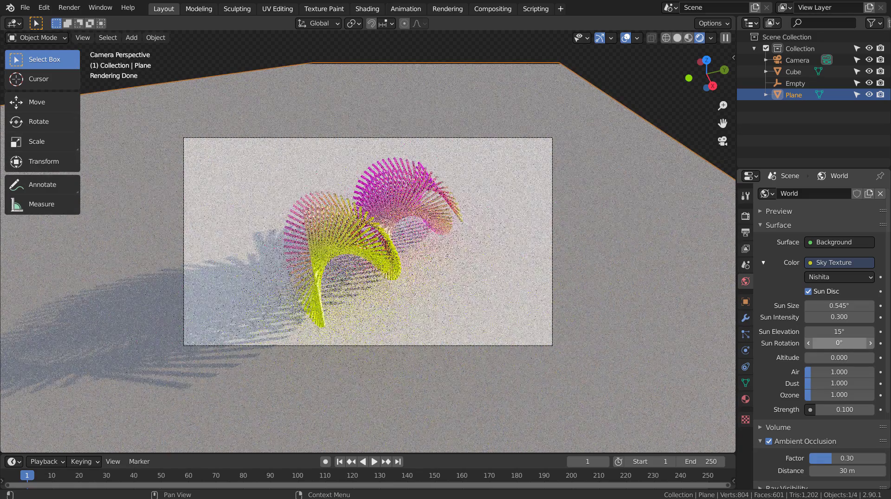
Step: Try raising the sun elevation to 35° and then 45°
left_click_drag(836, 332, 849, 332)
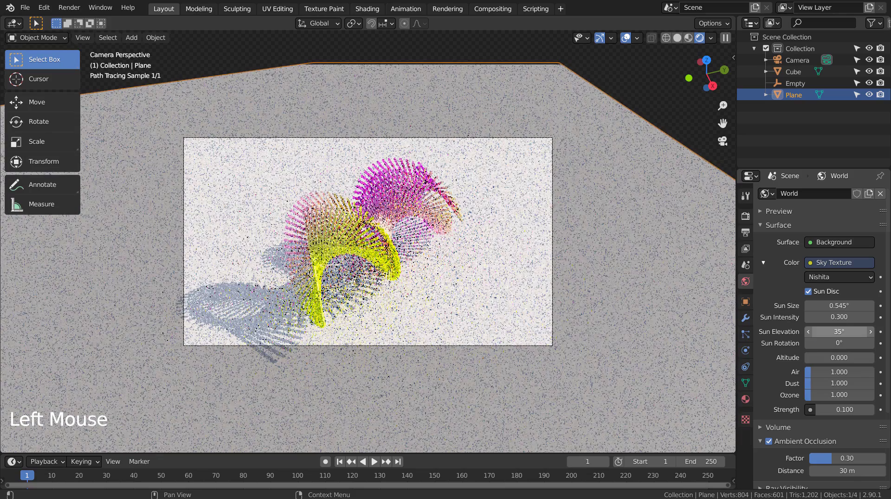
double_click(840, 331)
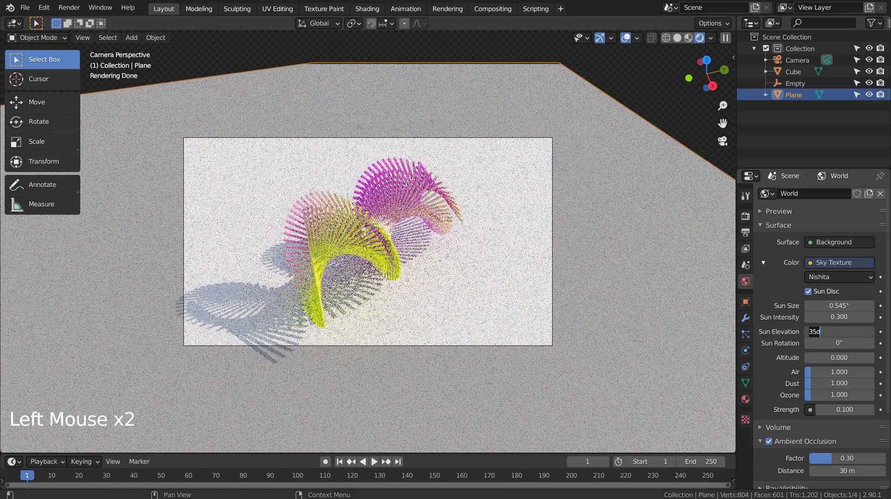
key("BackSpace")
key("BackSpace")
key("BackSpace")
type("45")
key("Return")
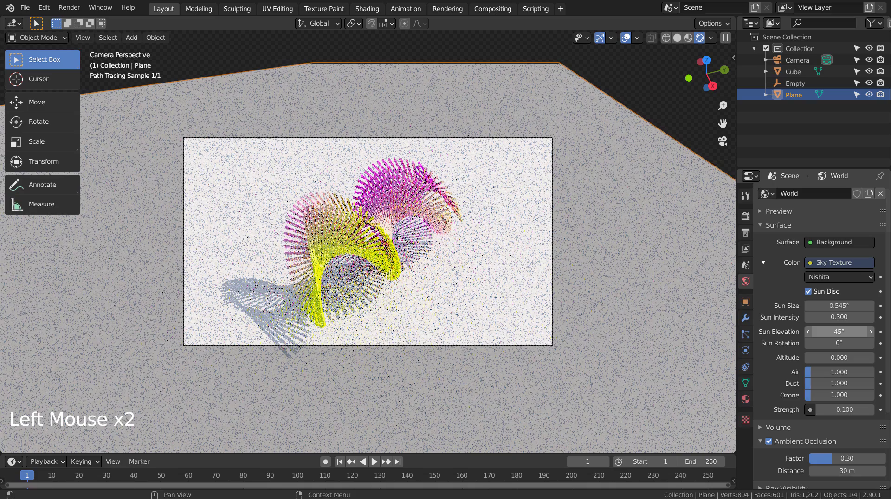
Step: Rotate the sun to 35° and lower its elevation to 15° for long shadows
left_click(842, 342)
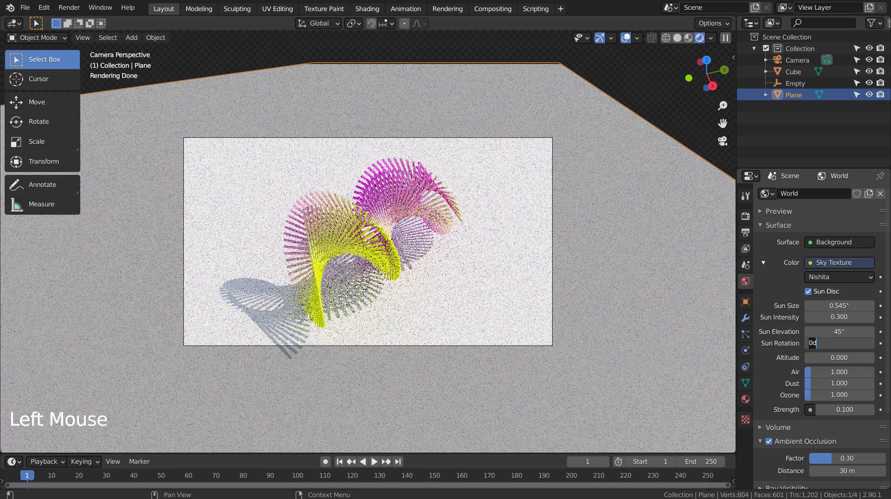
type("35")
key("Return")
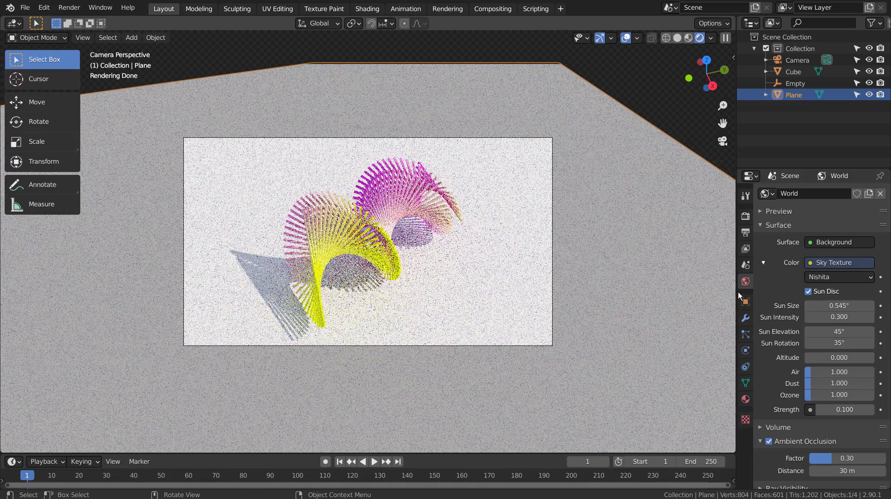
left_click(840, 332)
type("15")
key("Return")
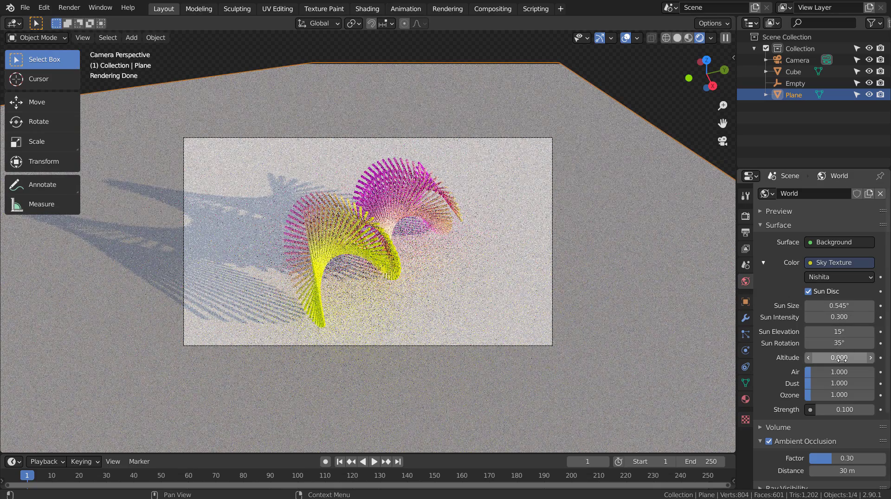
Step: Reduce the sky's Dust and Ozone to 0 and lower Air density to 0.1
left_click_drag(836, 384, 790, 372)
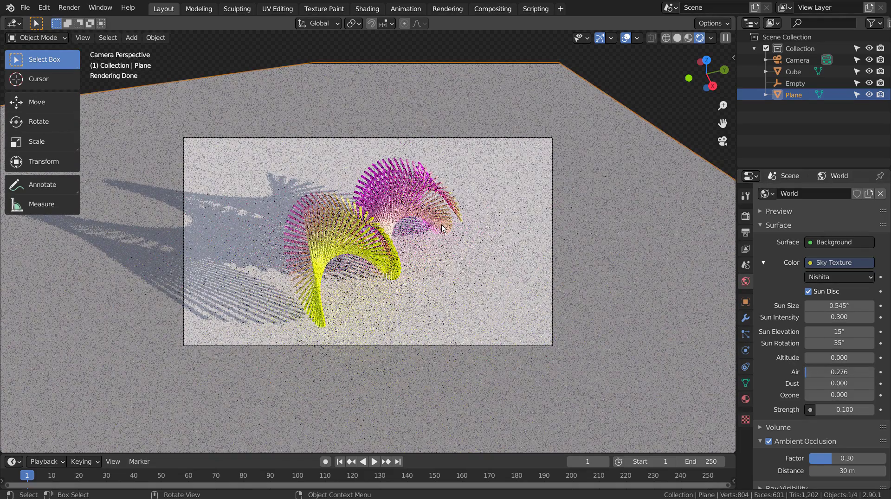
scroll(443, 228, "up", 4)
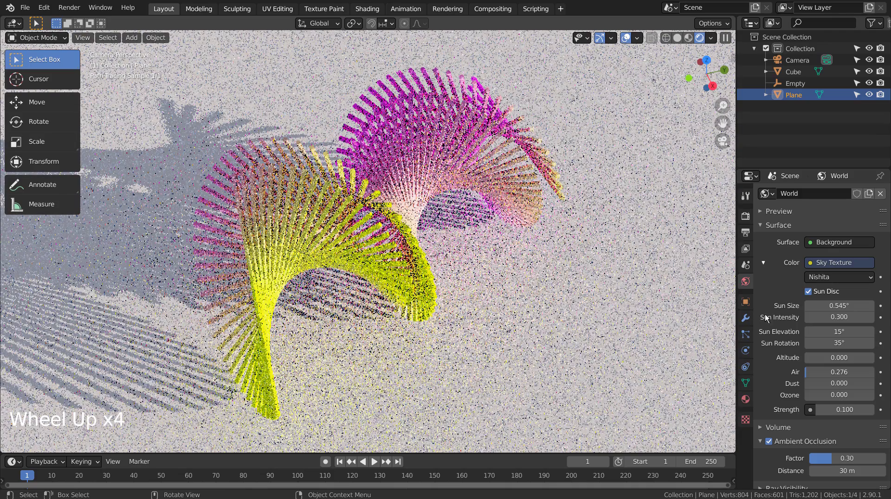
left_click_drag(823, 372, 812, 372)
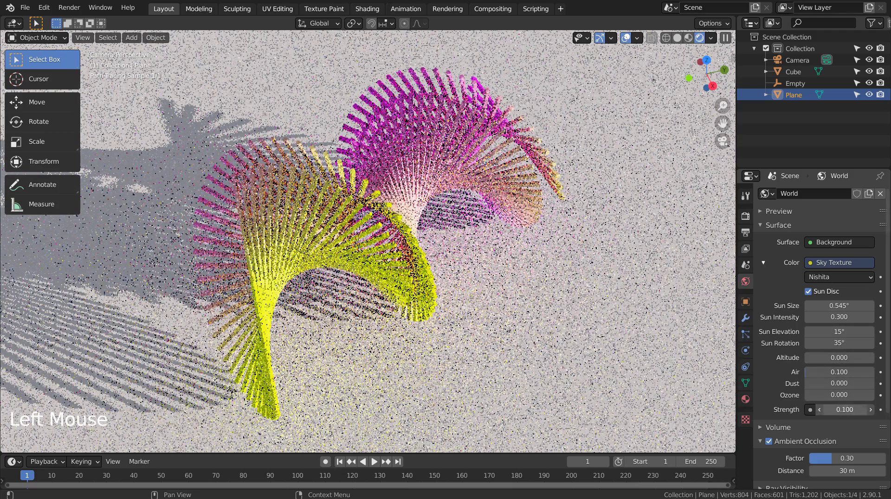
Step: Test world strength at 0.2 and 0.15, then return it to 0.1
left_click(850, 408)
type("0.2")
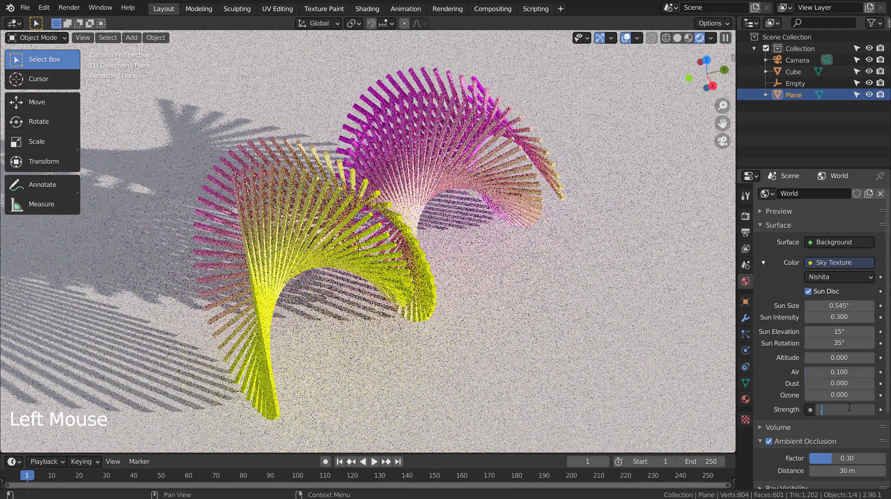
key("Return")
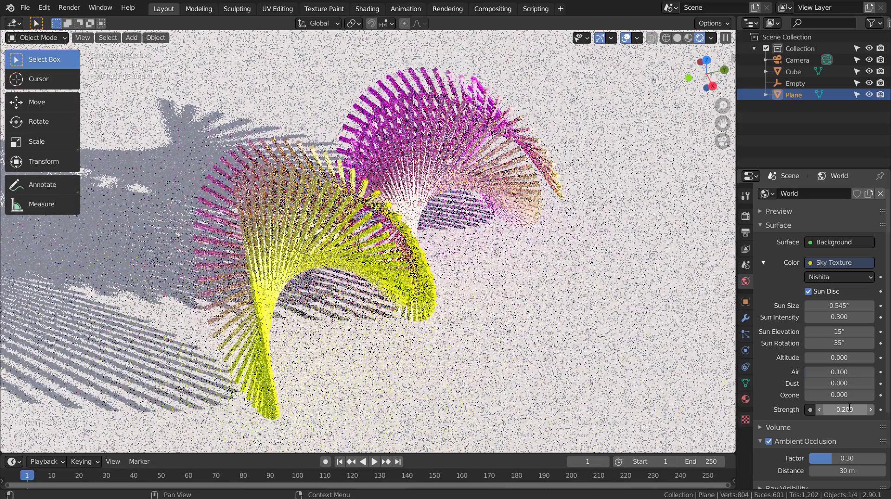
left_click(850, 409)
type(".15")
key("Return")
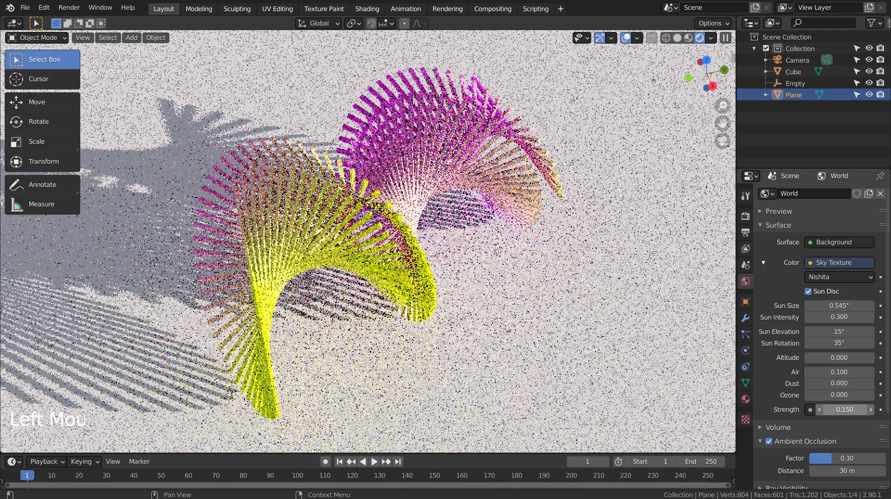
left_click(845, 410)
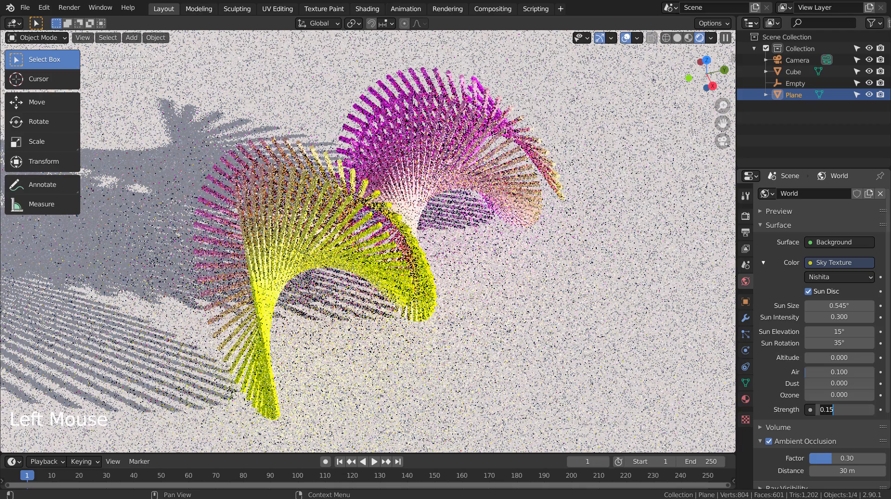
key("BackSpace")
key("Return")
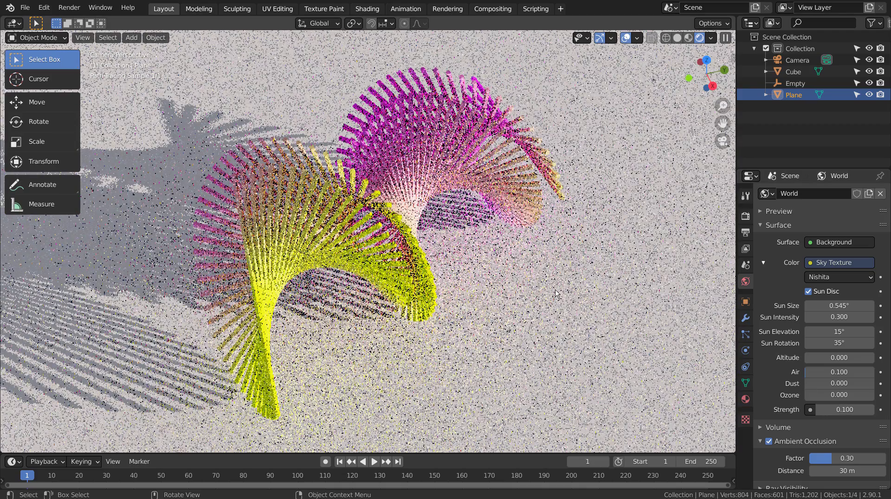
Step: Switch the viewport to wireframe shading, deselect everything, and save the project as blueprint.blend
scroll(558, 294, "down", 3)
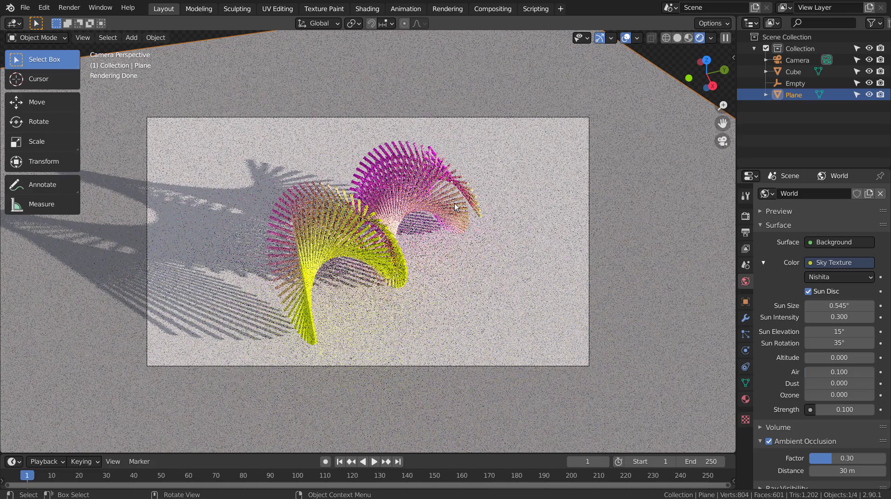
left_click(666, 38)
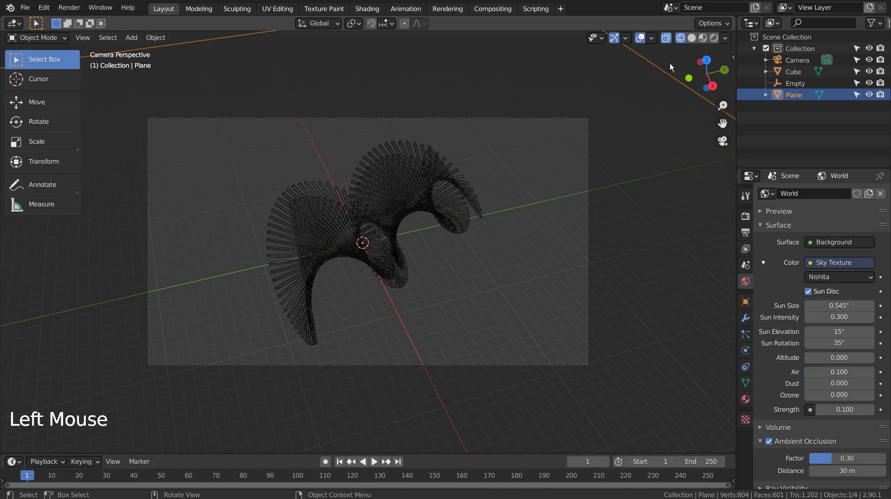
double_click(657, 185)
key("ctrl+s")
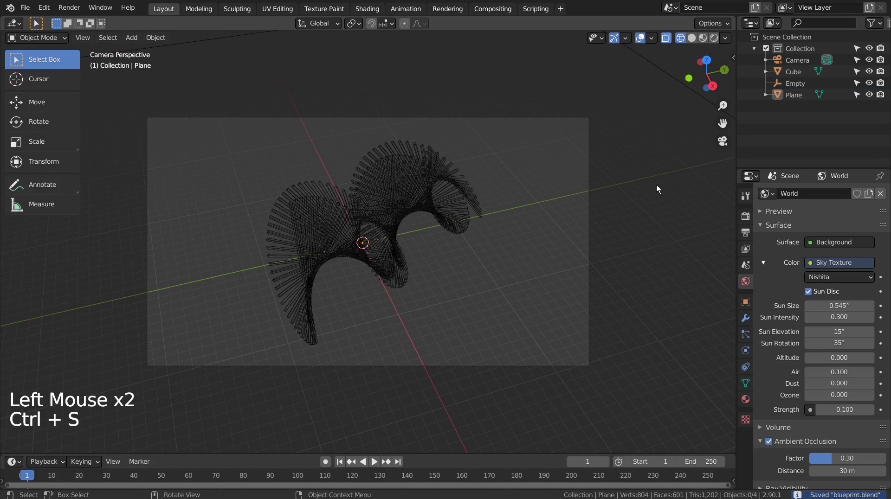
Step: Enable Use Nodes in the Compositing workspace, then return to Layout
left_click(493, 8)
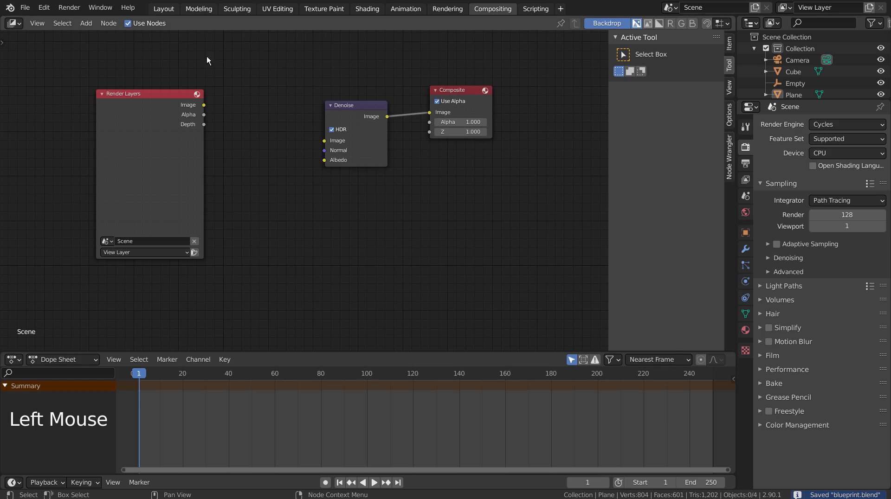
left_click(129, 24)
left_click(163, 9)
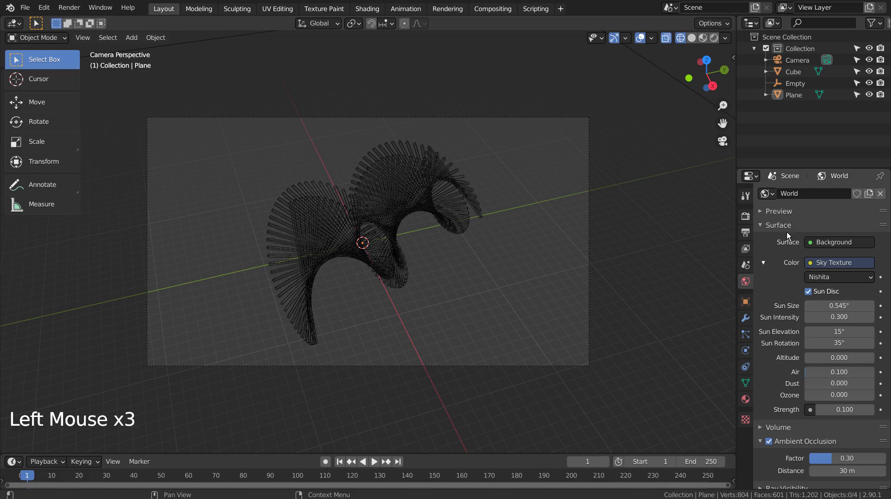
Step: Set render samples to 32 and render the final image with F12
left_click(746, 217)
left_click(840, 284)
type("32")
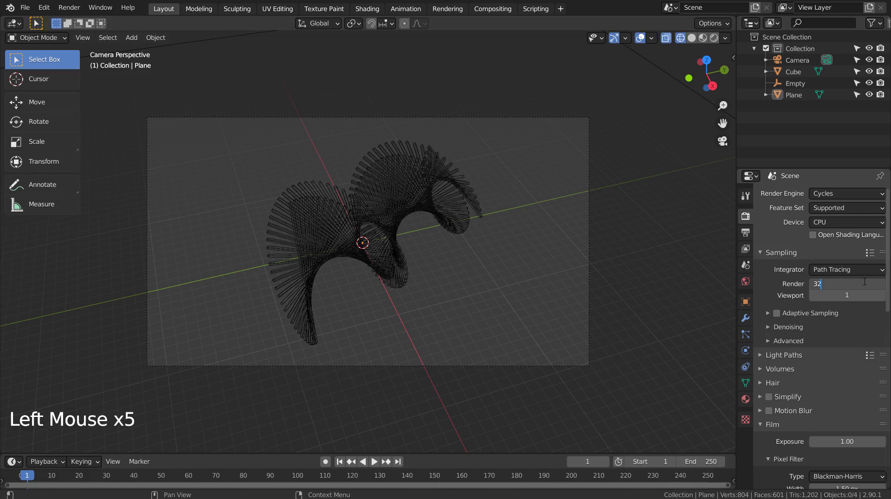
key("Return")
left_click(656, 202)
key("F12")
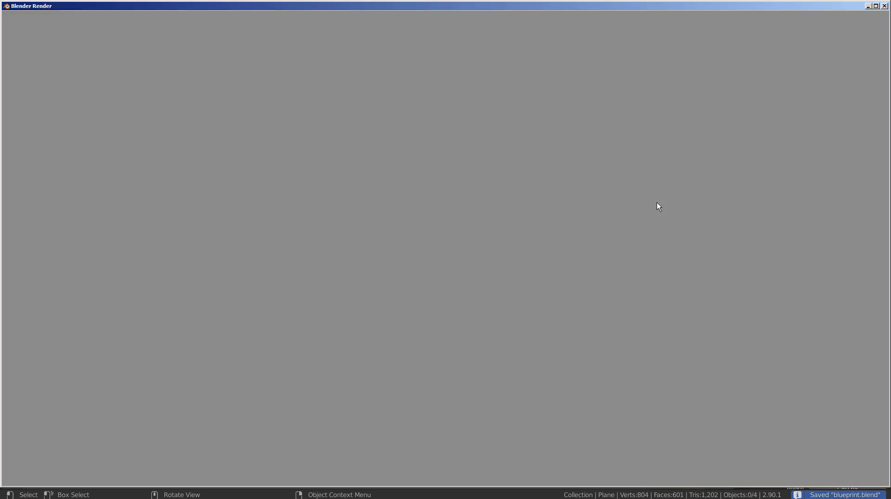